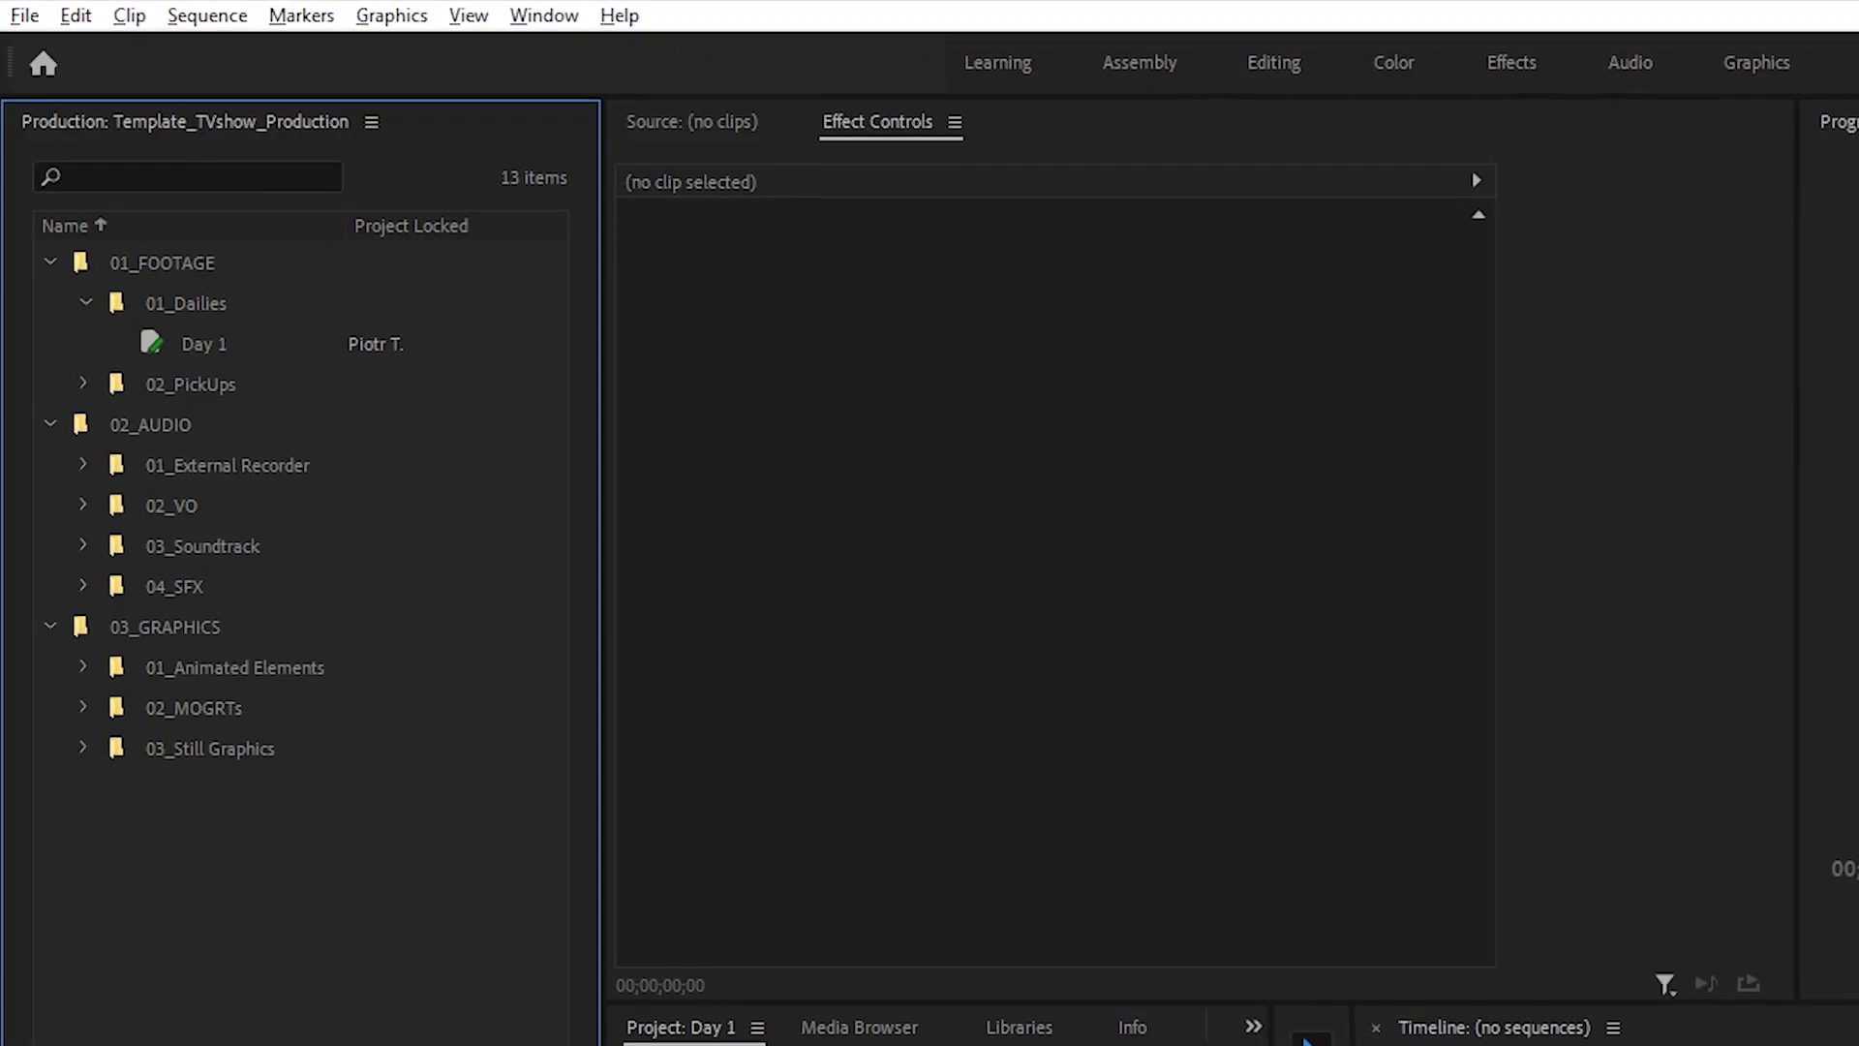
Step: Create a new production project named 04_TIMELINES
{"action": "key", "text": "ctrl+alt+n"}
{"action": "type", "text": "04_TIMELINES"}
{"action": "key", "text": "Return"}
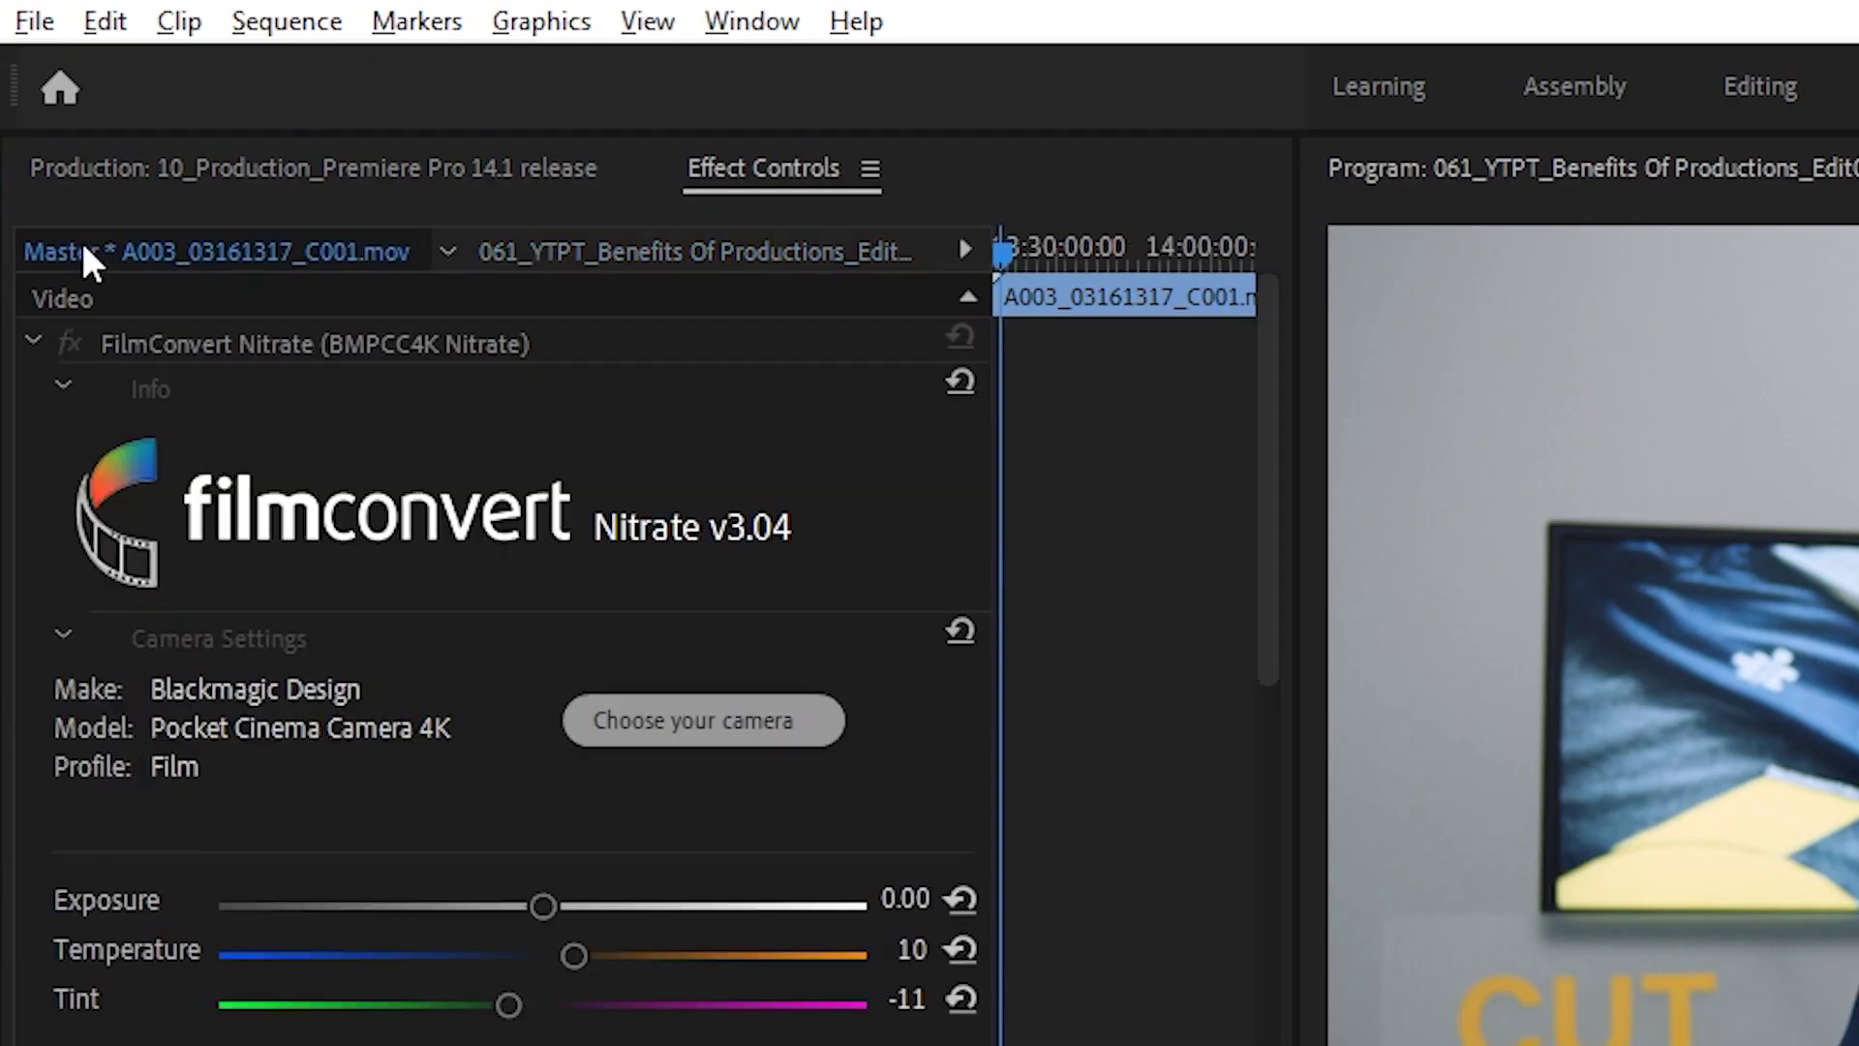
Step: Show a timeline clip's applied effects and bring up its context menu to find its source project
{"action": "left_click", "coordinate": [84, 248]}
{"action": "right_click", "coordinate": [283, 343]}
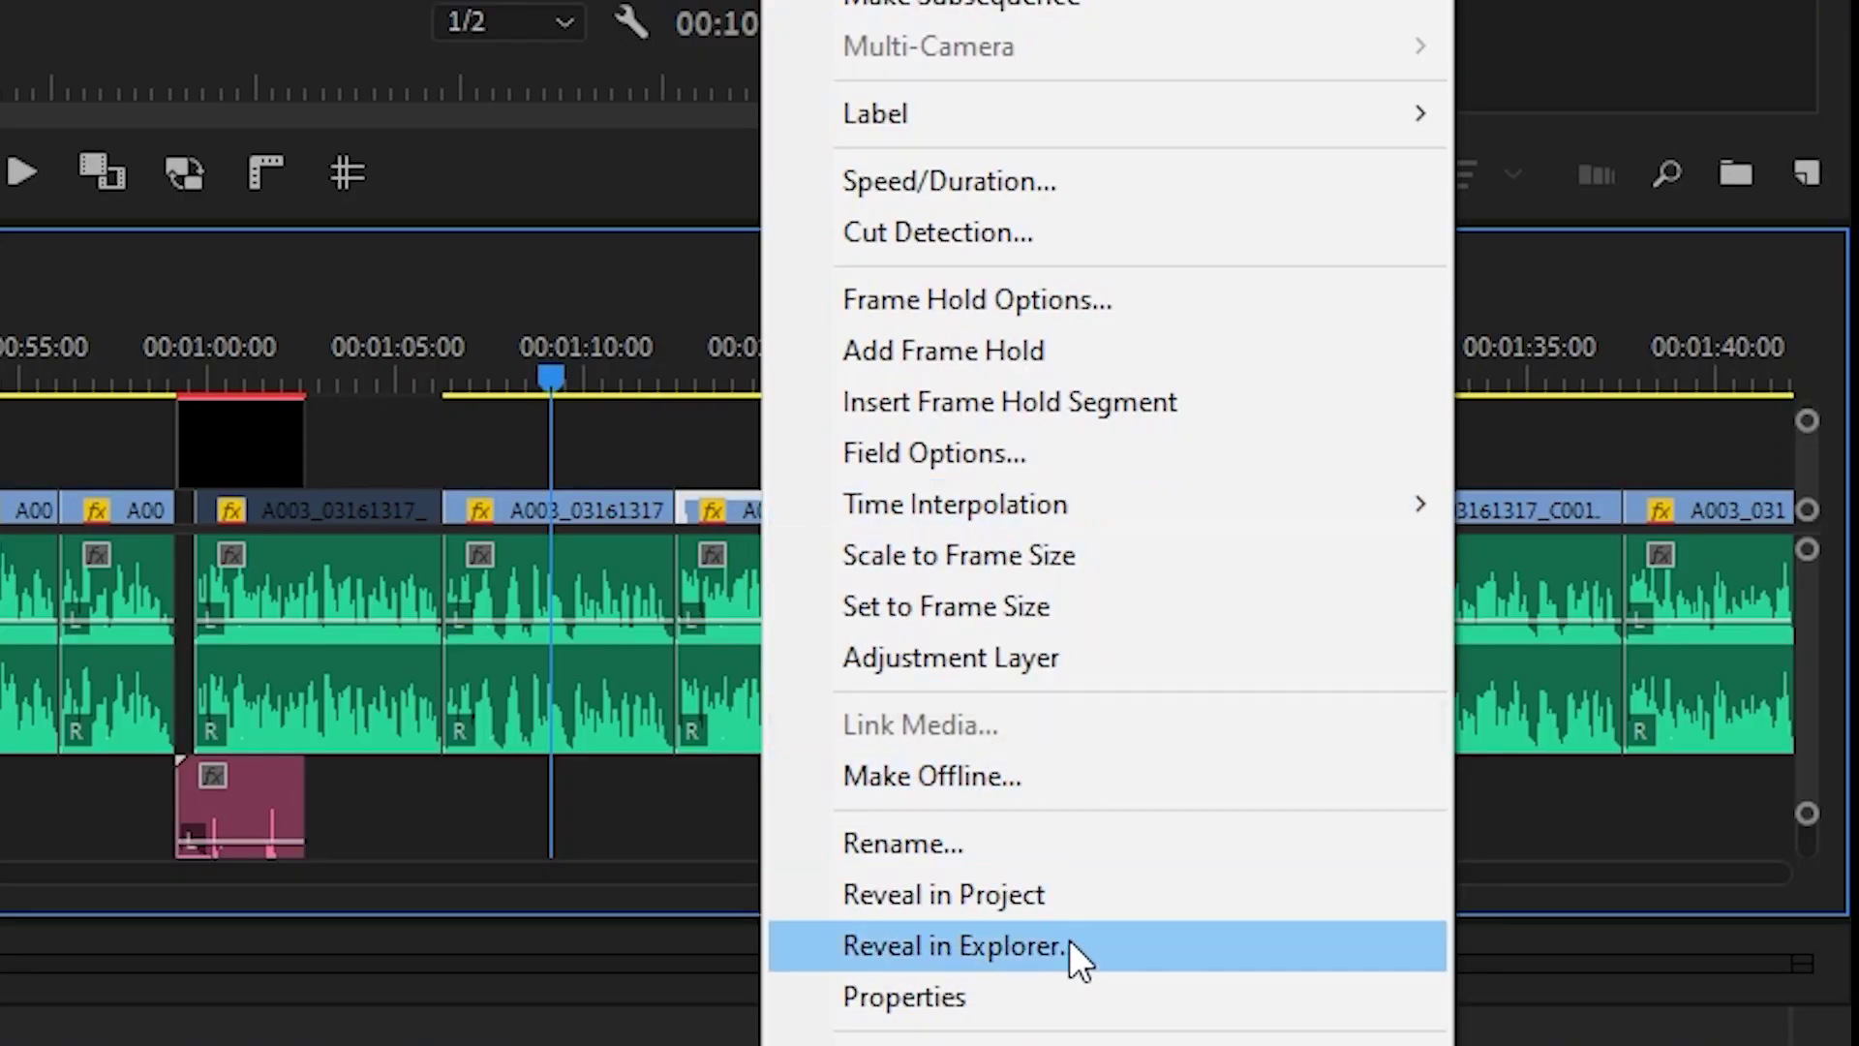
Step: Reveal the clip's source project, then select every sequence clip and generate master clips for their media
{"action": "left_click", "coordinate": [1080, 901]}
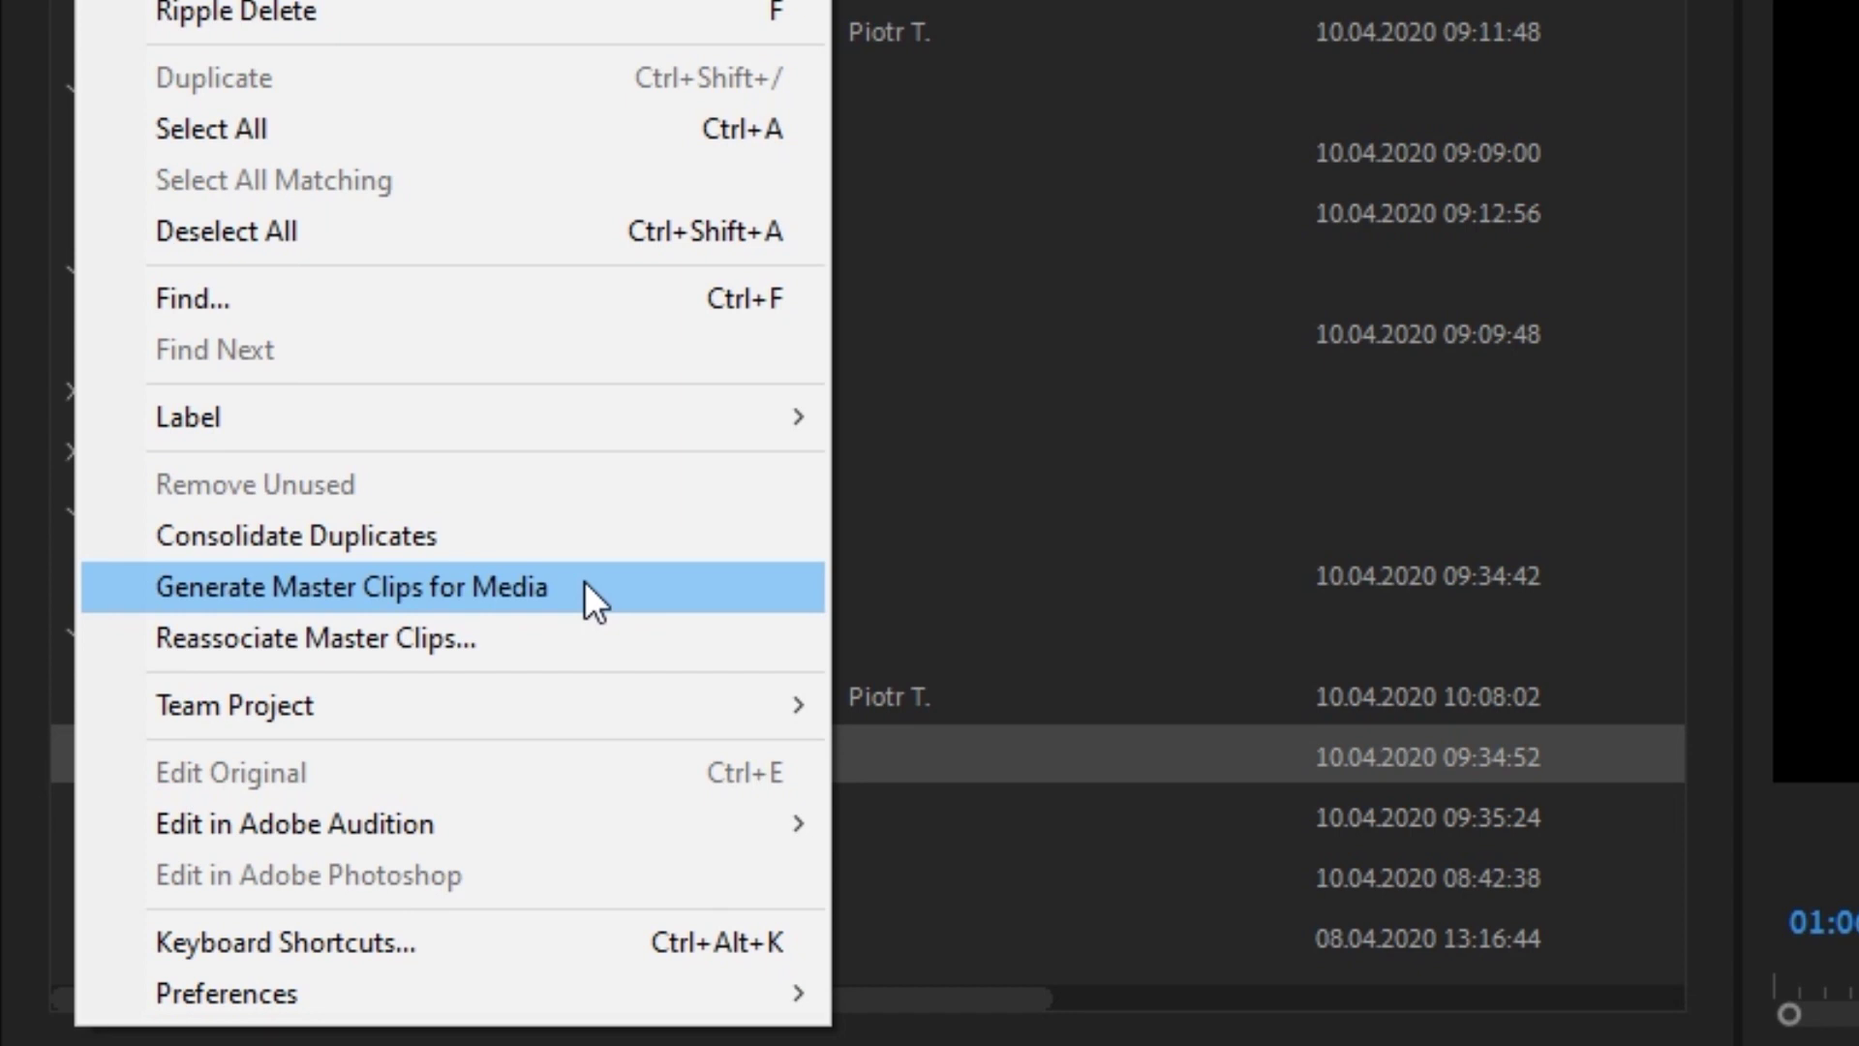
{"action": "left_click", "coordinate": [585, 585]}
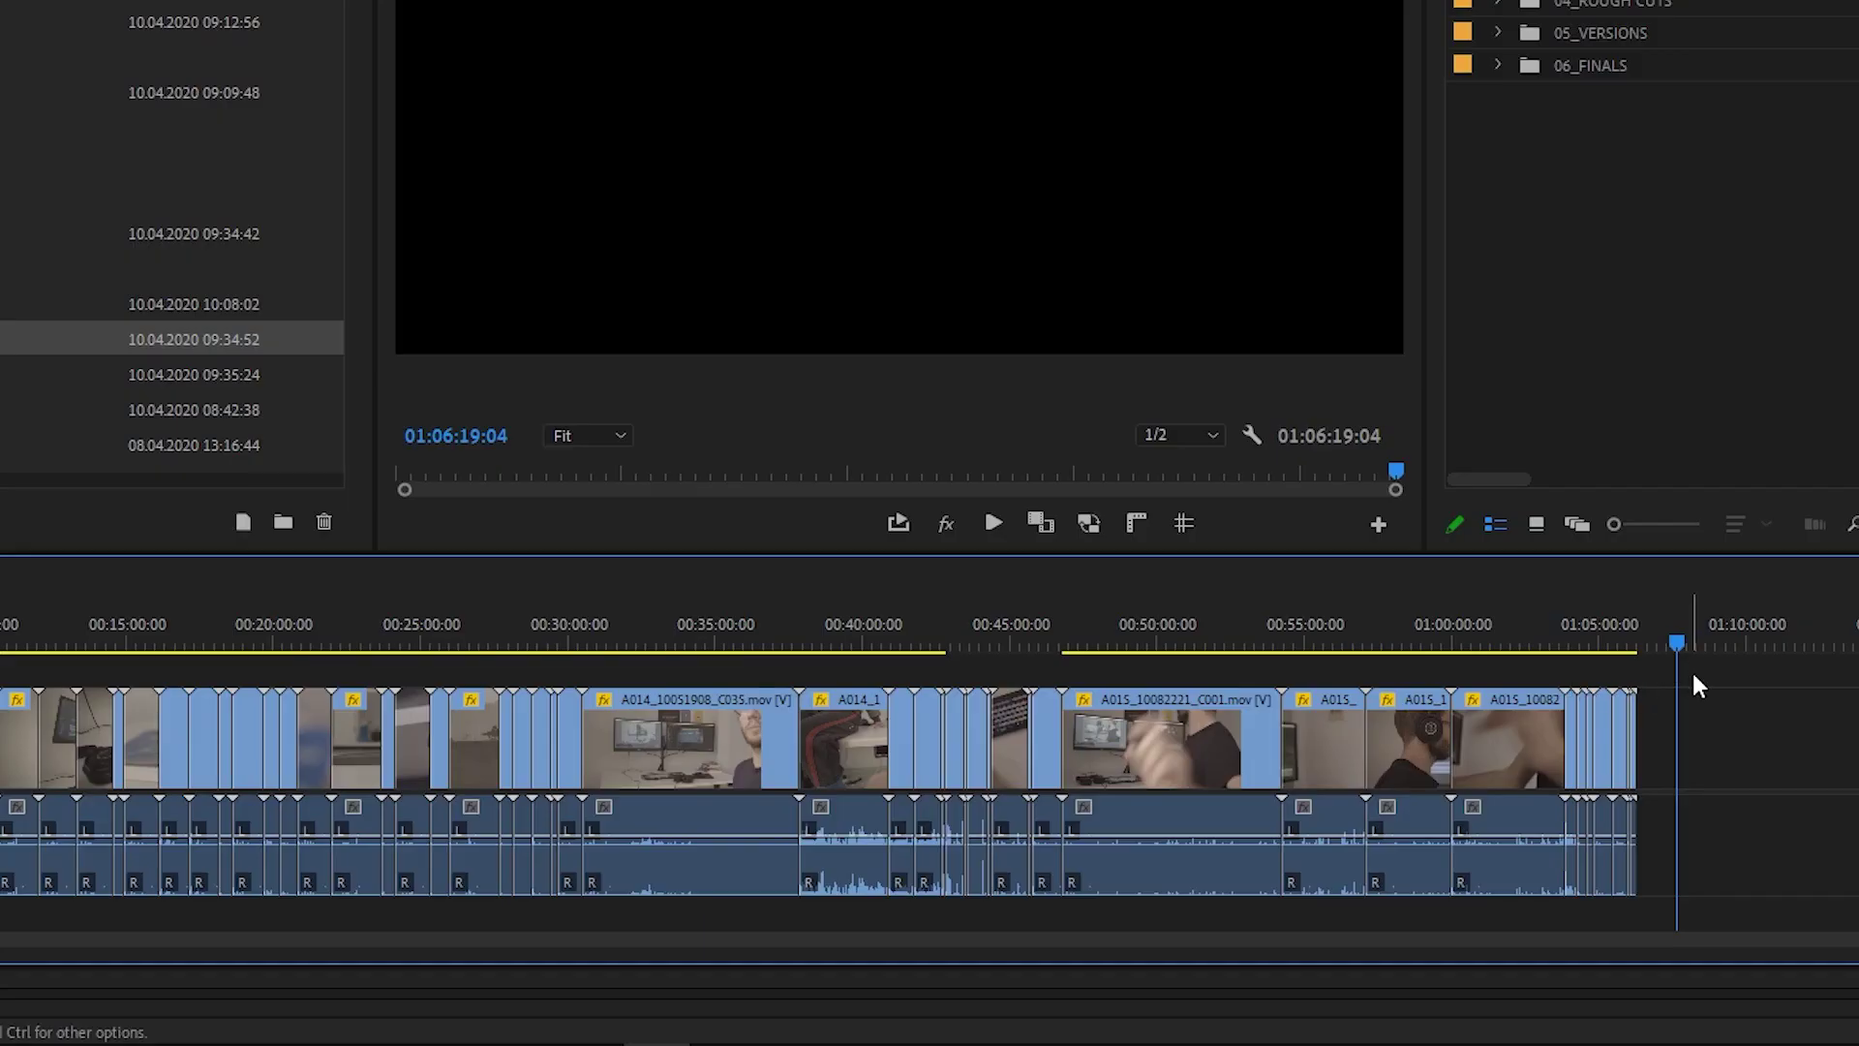
{"action": "left_click_drag", "start_coordinate": [1702, 685], "coordinate": [2, 805]}
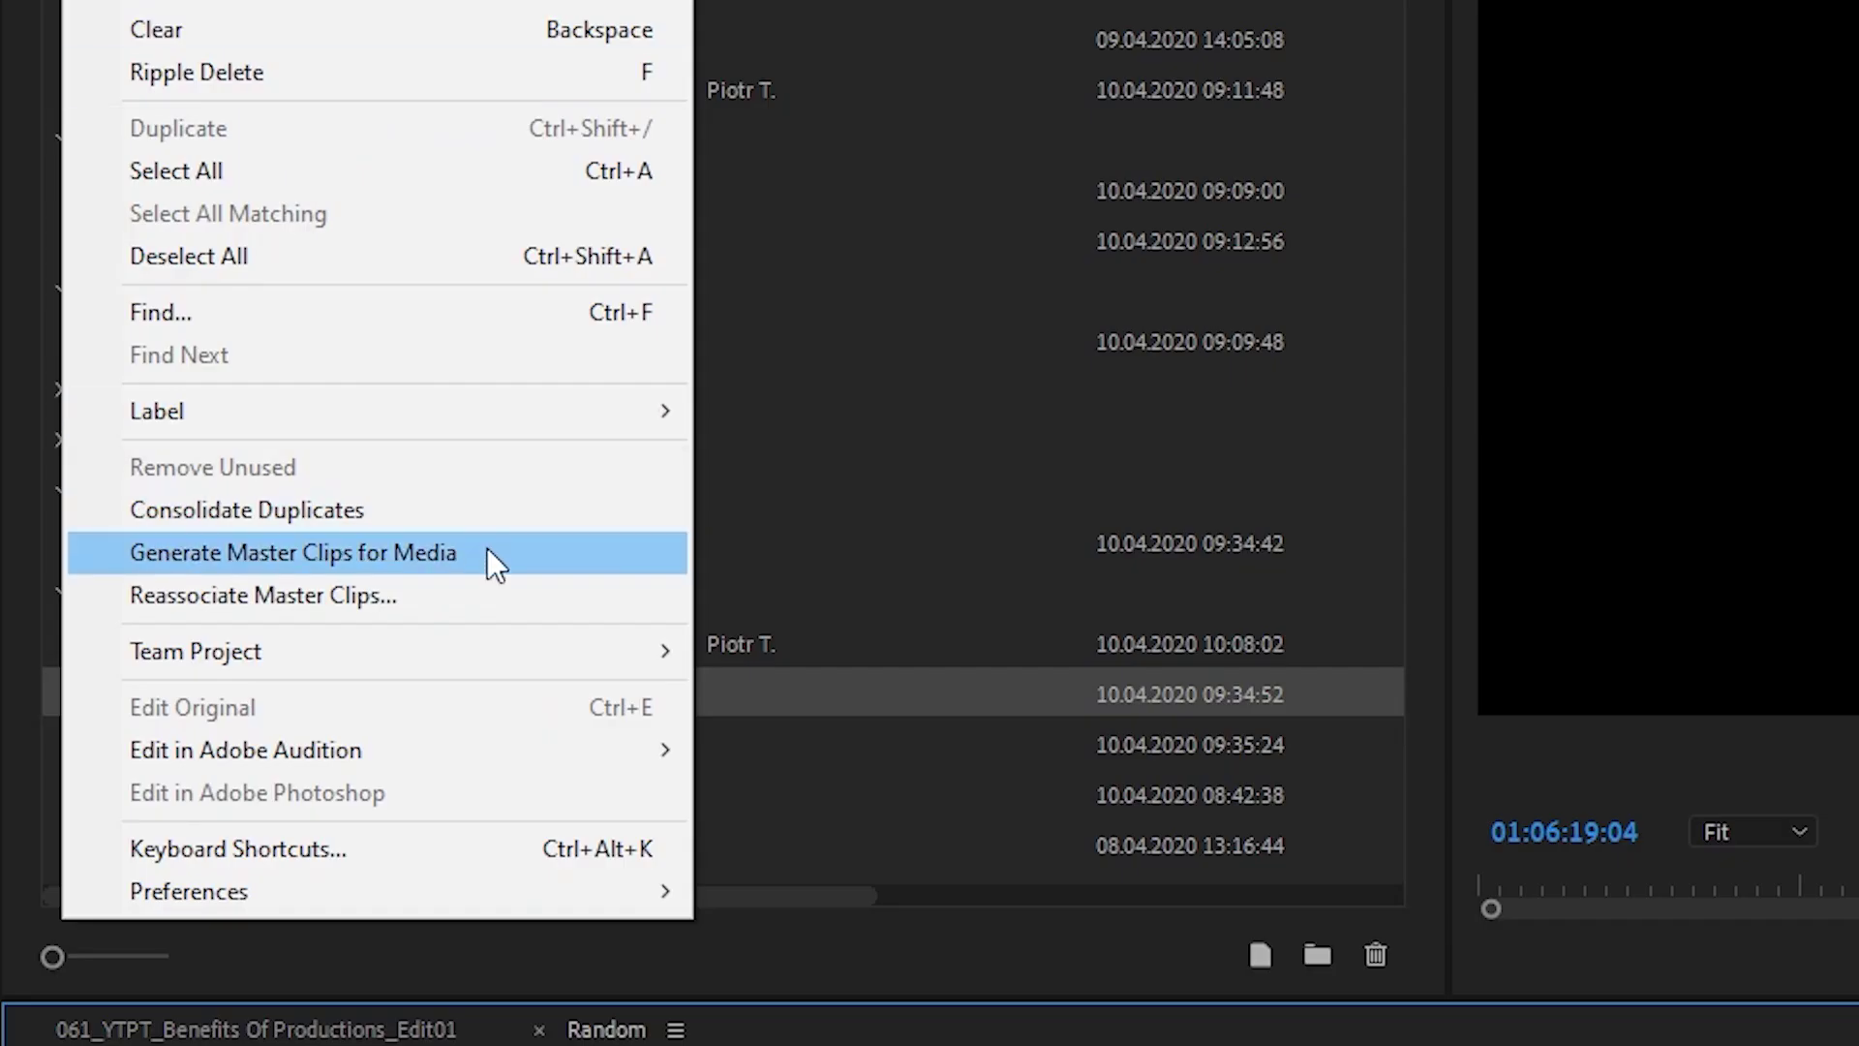
{"action": "left_click", "coordinate": [486, 548]}
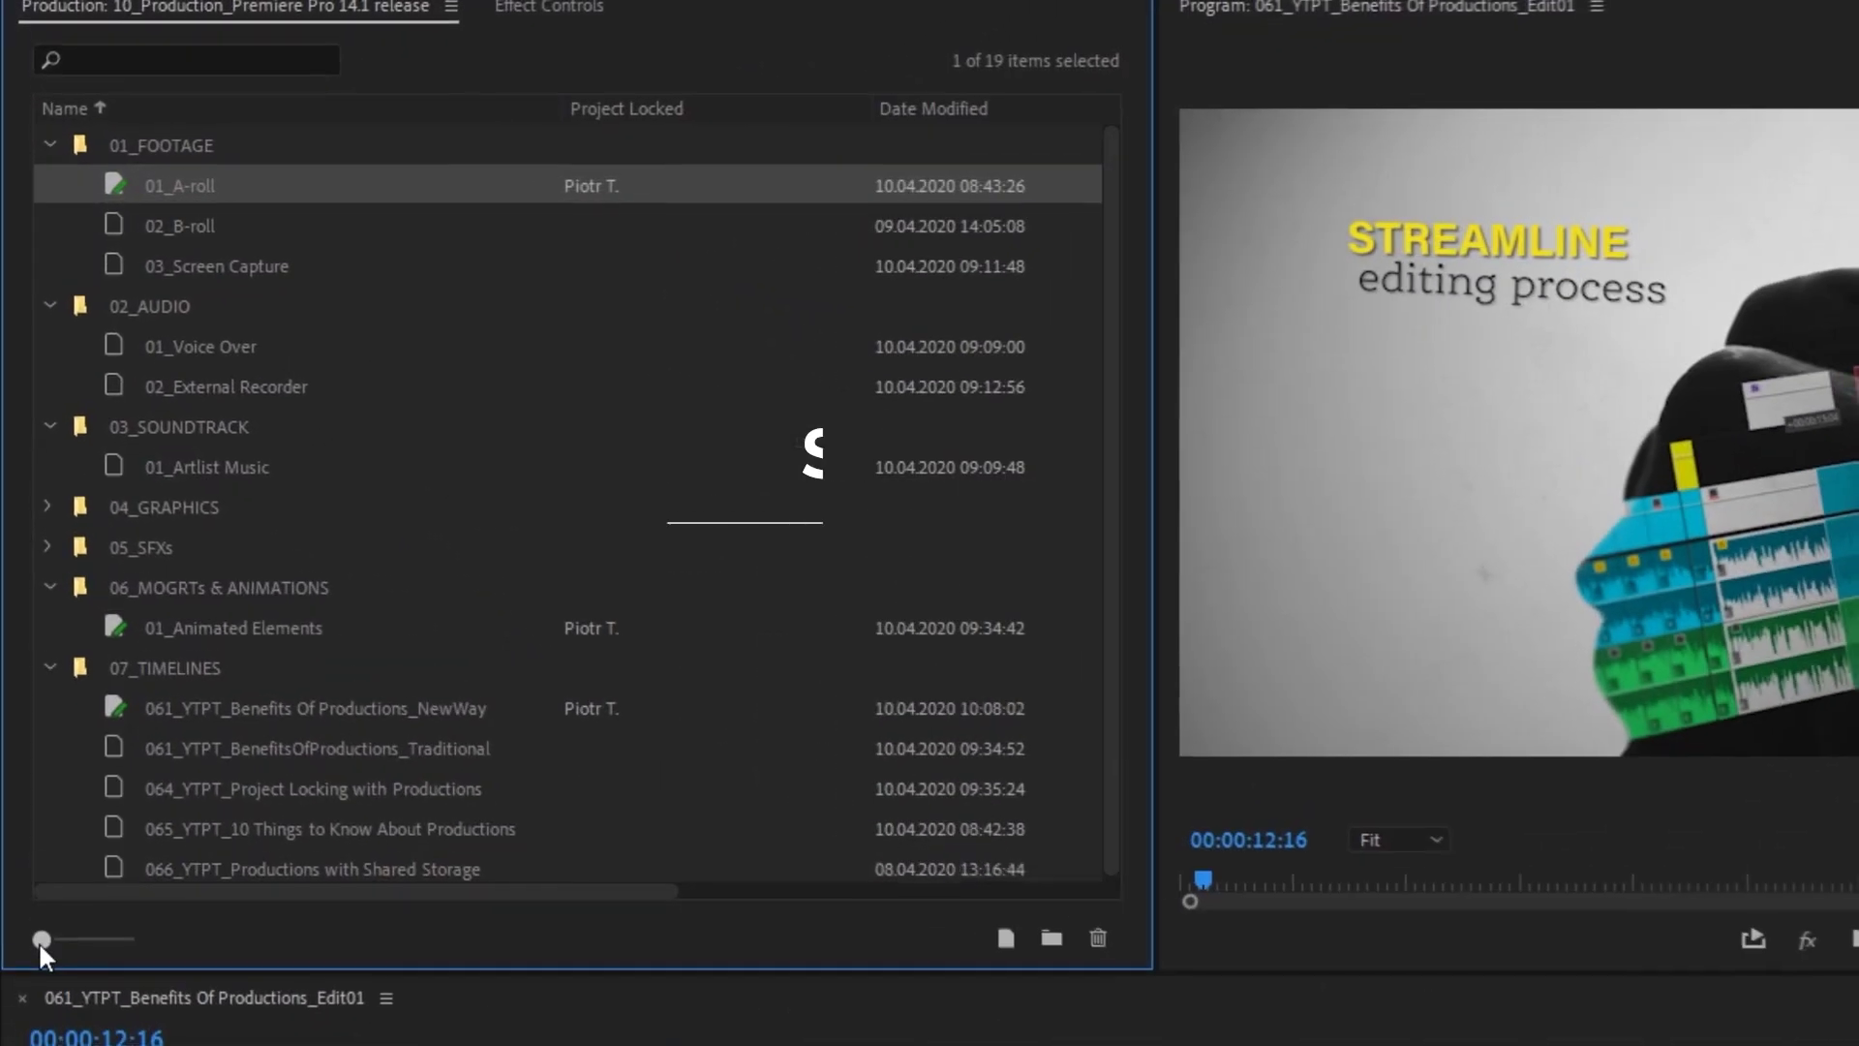
Step: Enlarge the Production panel items, then shrink them so all folders and projects fit
{"action": "left_click_drag", "start_coordinate": [29, 721], "coordinate": [48, 721]}
{"action": "mouse_move", "coordinate": [70, 944]}
{"action": "left_mouse_down"}
{"action": "mouse_move", "coordinate": [26, 943]}
{"action": "mouse_move", "coordinate": [83, 939]}
{"action": "left_mouse_up"}
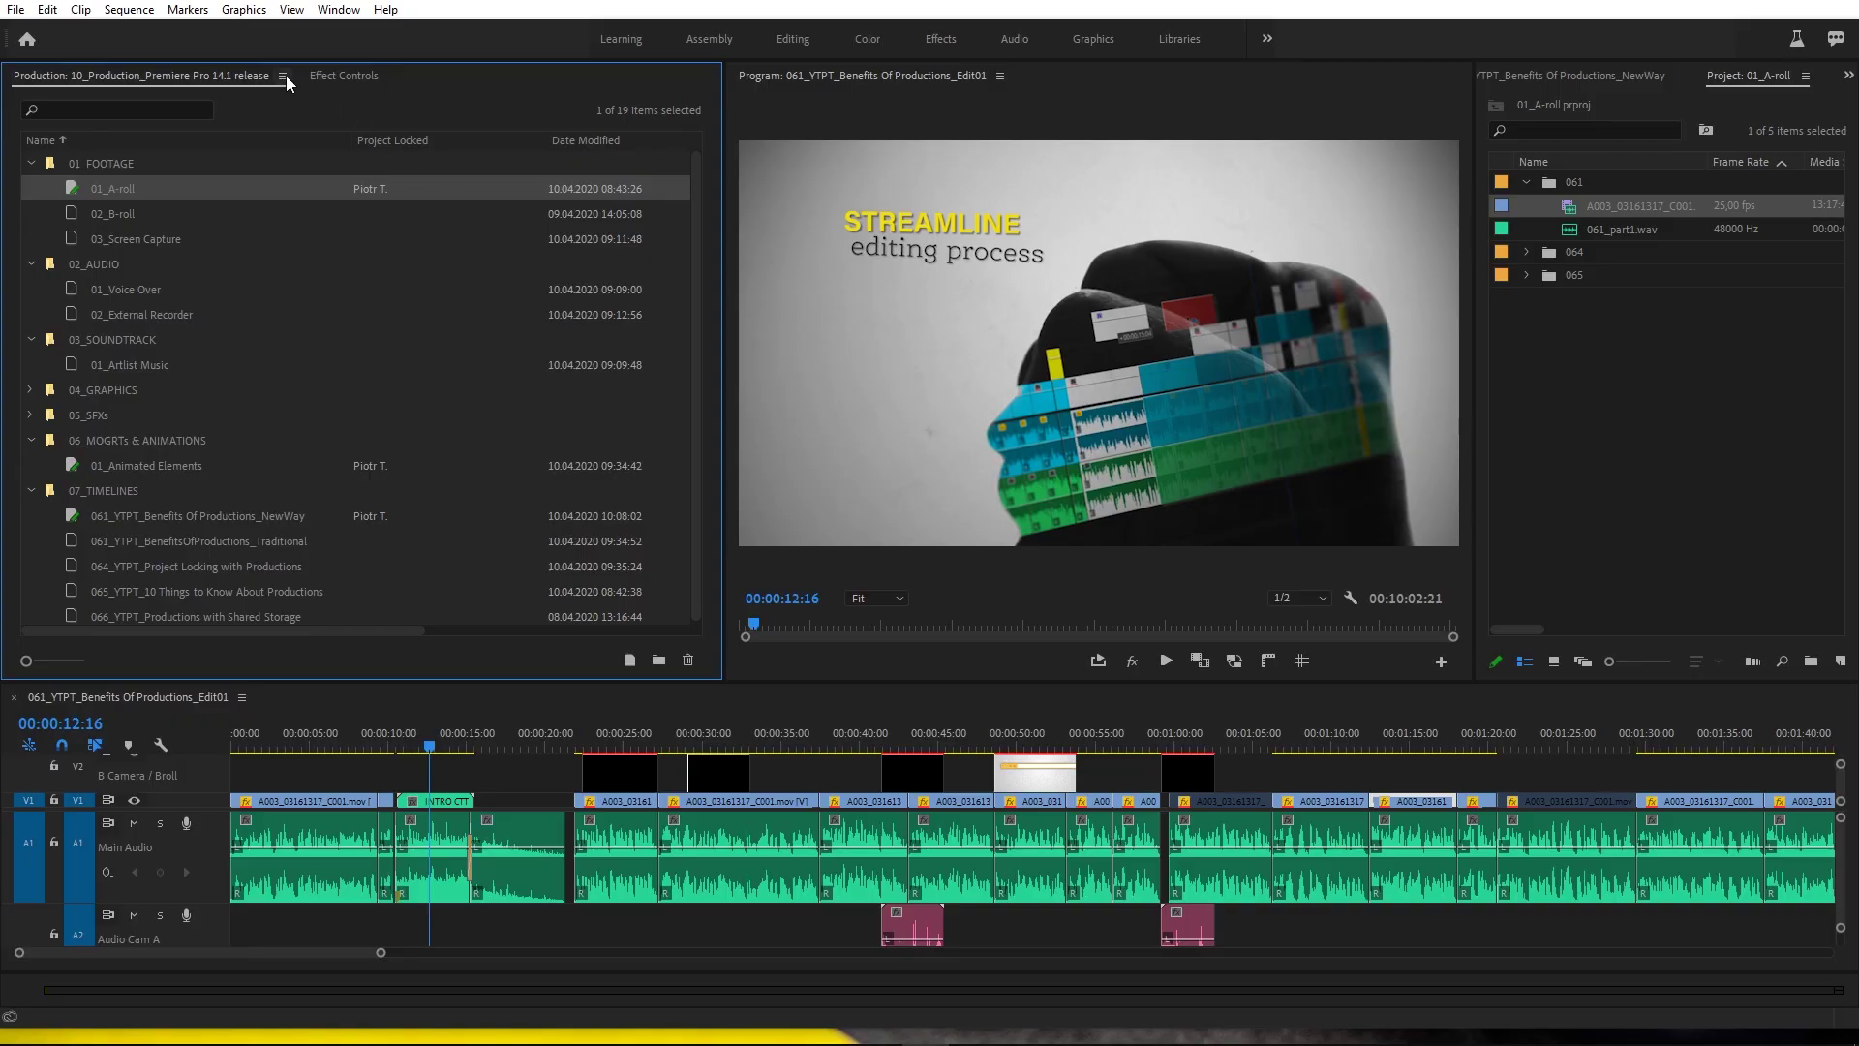
{"action": "left_click", "coordinate": [282, 76]}
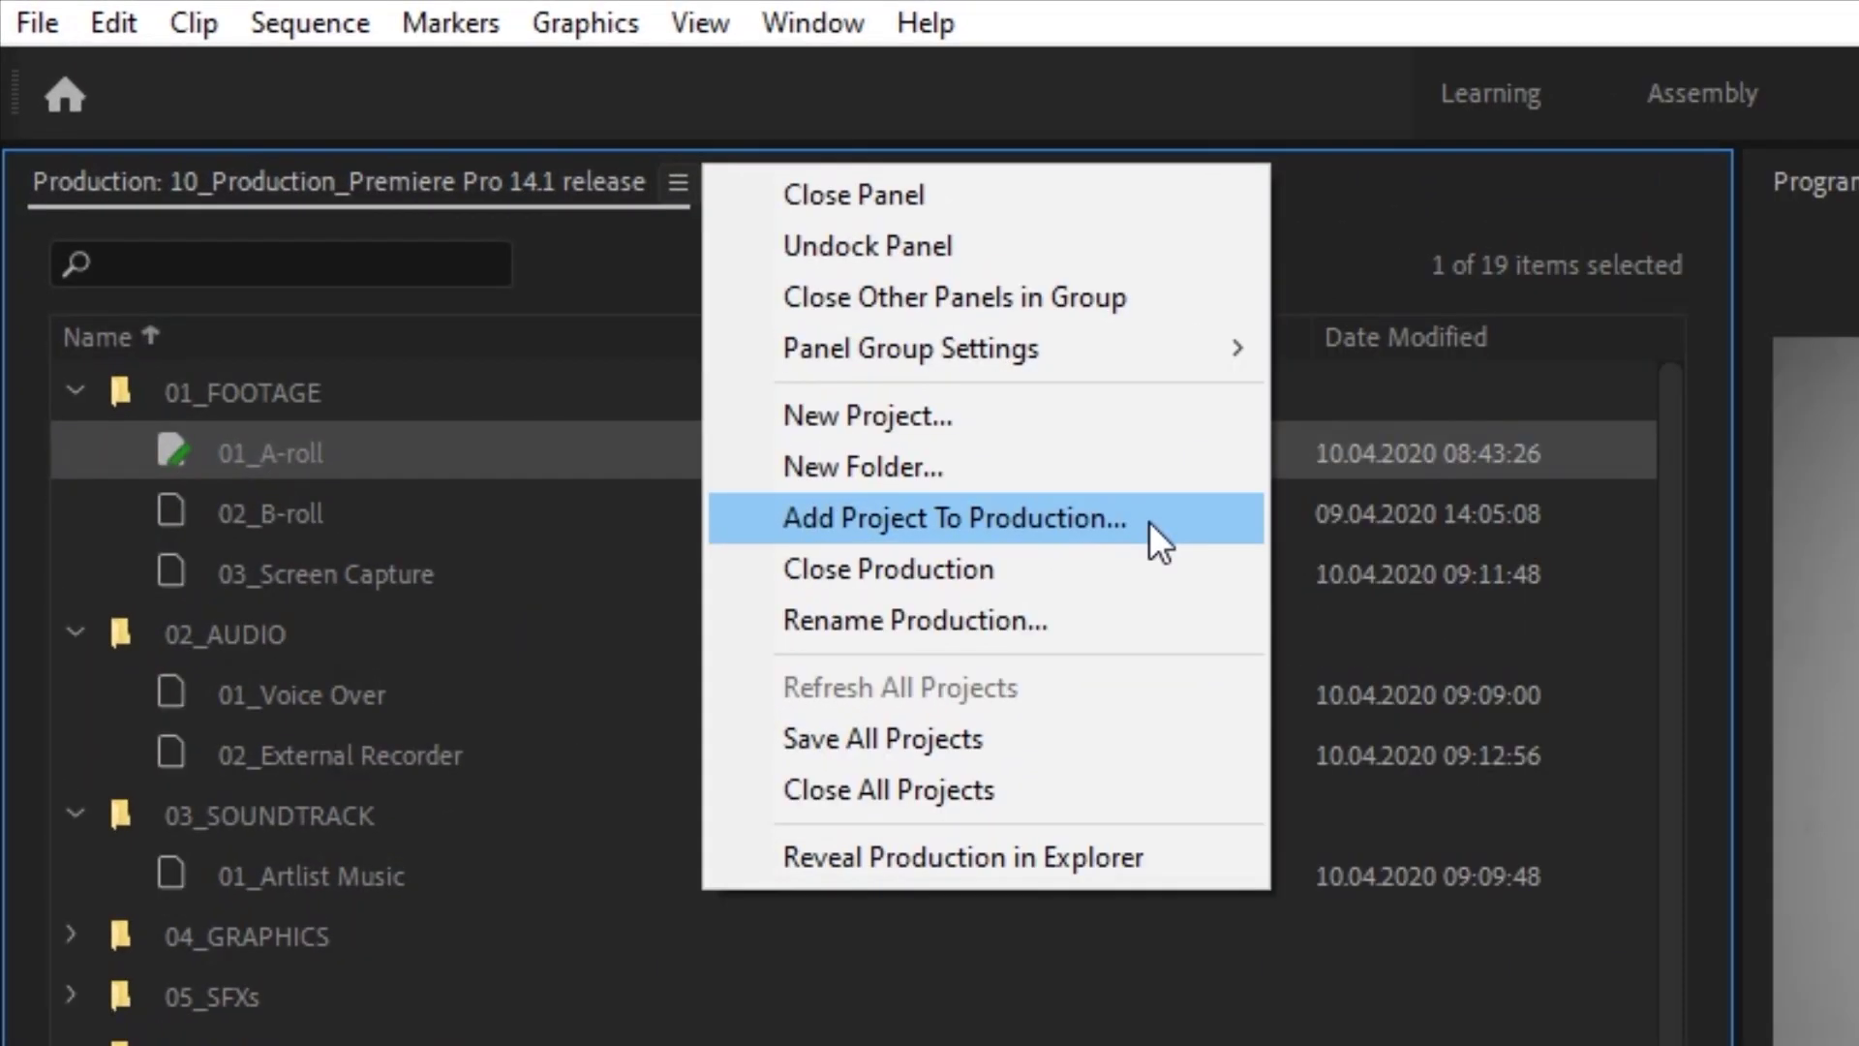
{"action": "left_click", "coordinate": [1149, 521]}
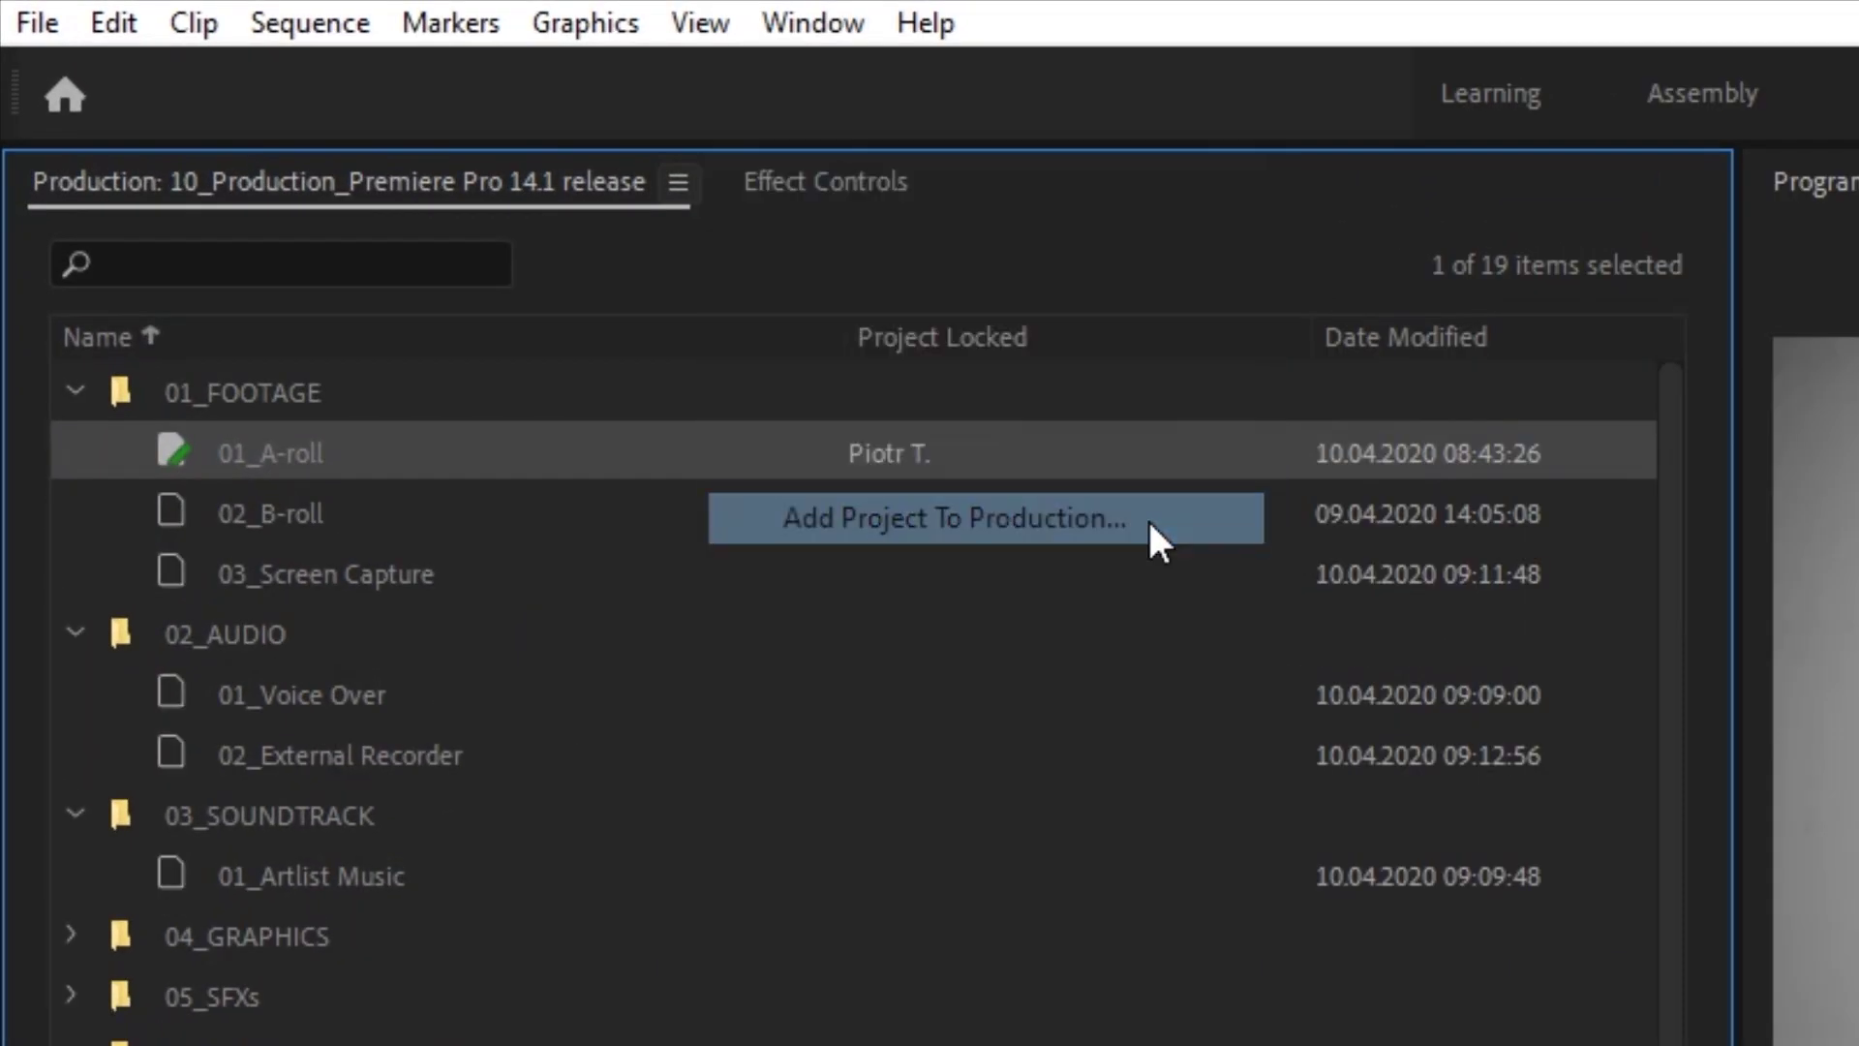
{"action": "double_click", "coordinate": [245, 161]}
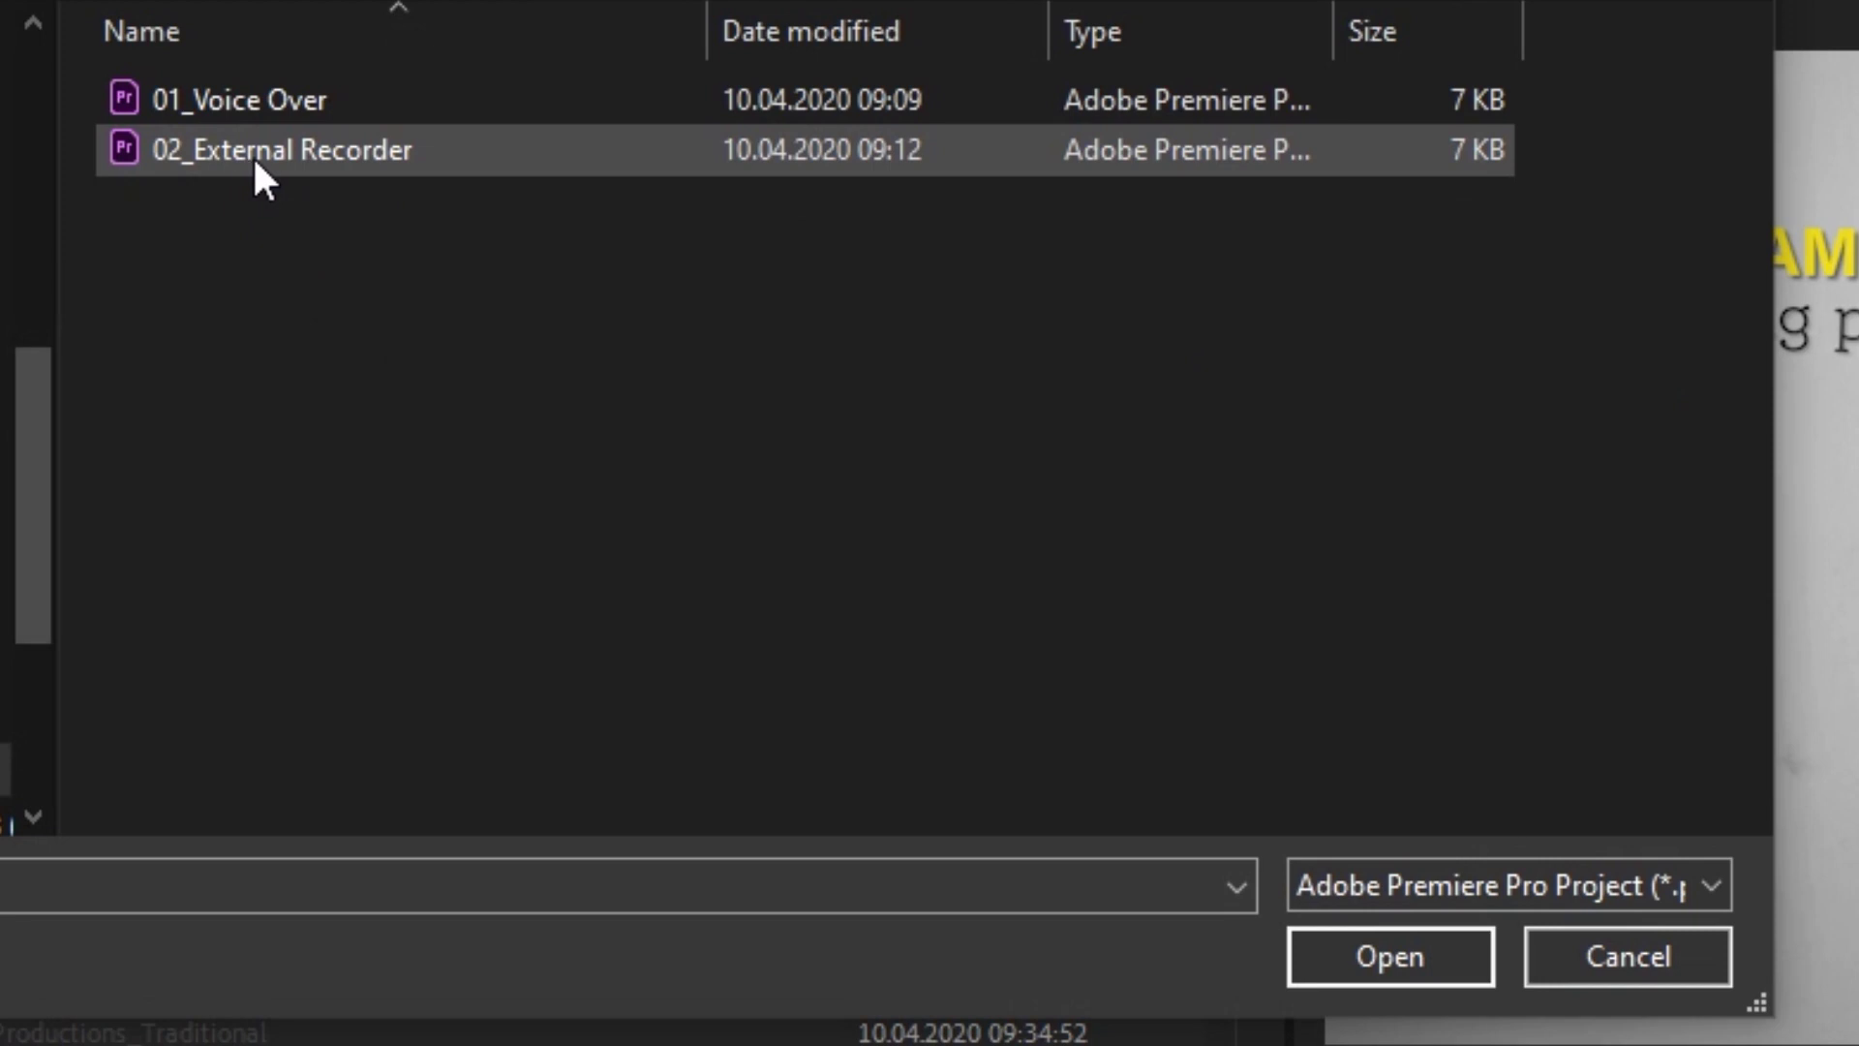
{"action": "left_click", "coordinate": [363, 161]}
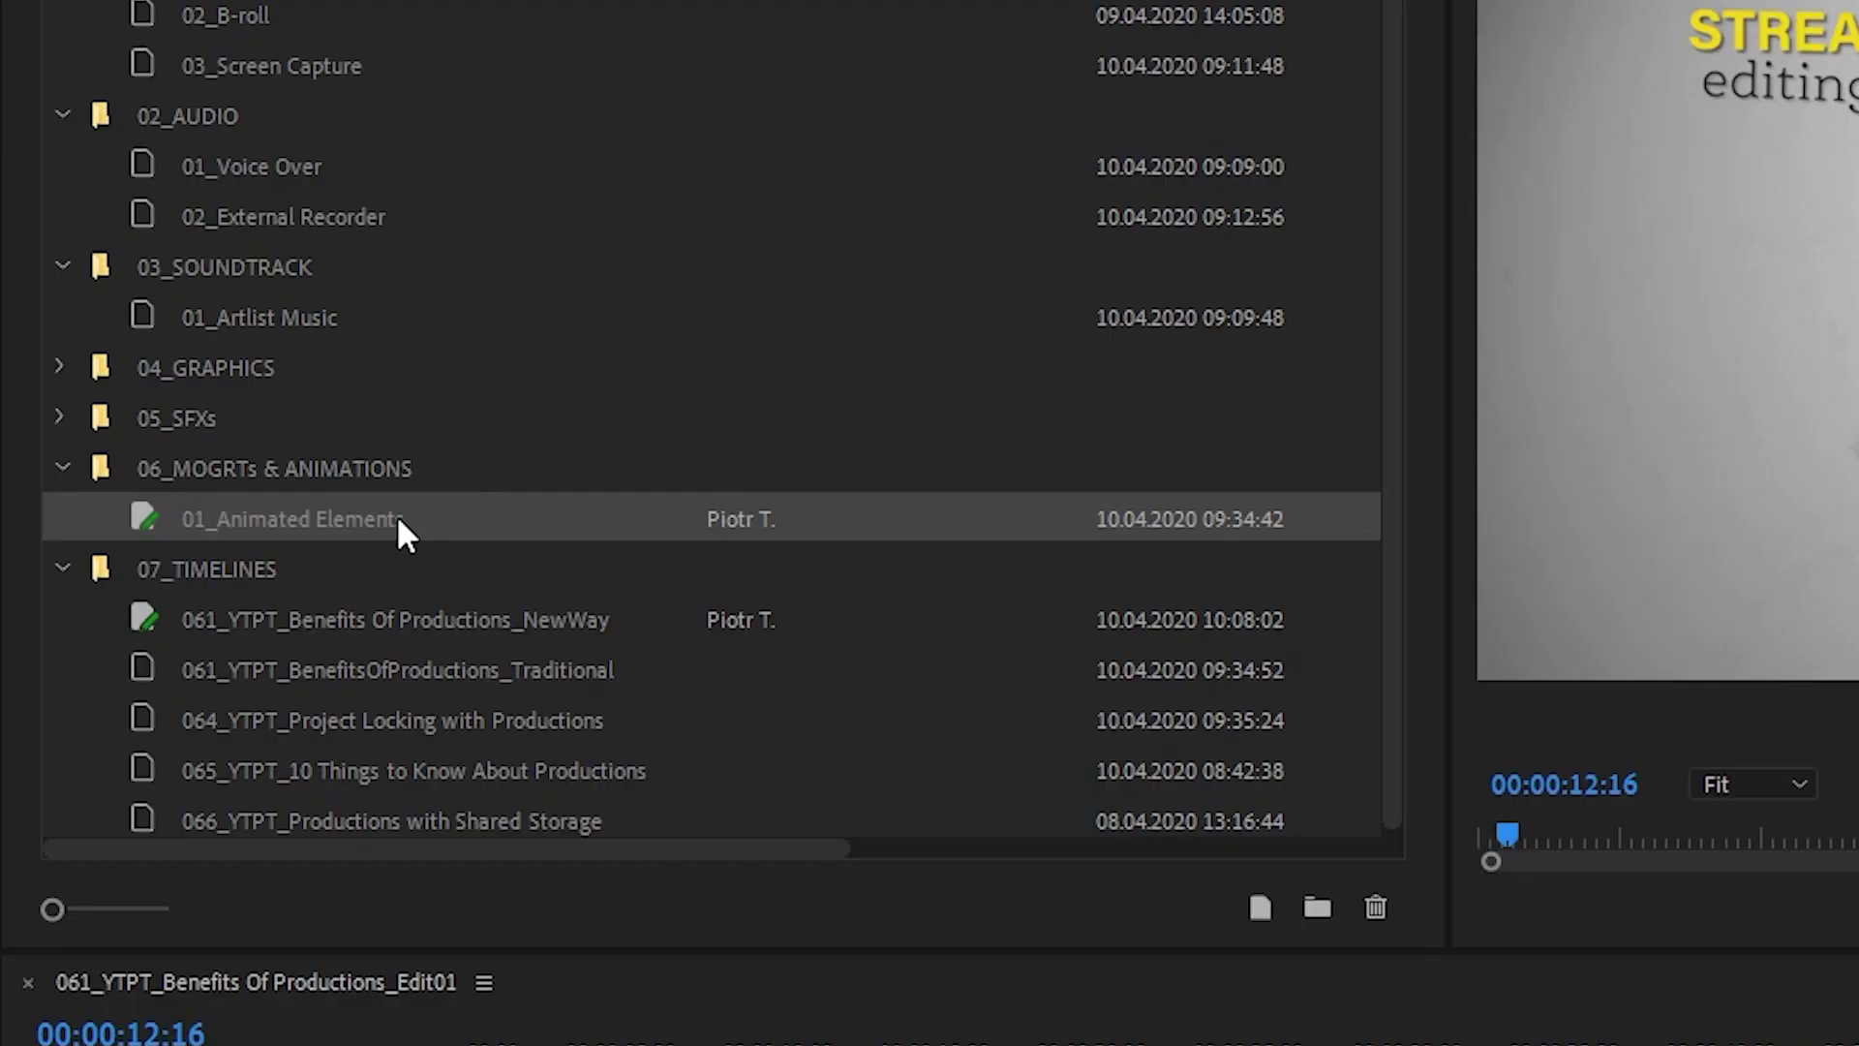
{"action": "right_click", "coordinate": [398, 518]}
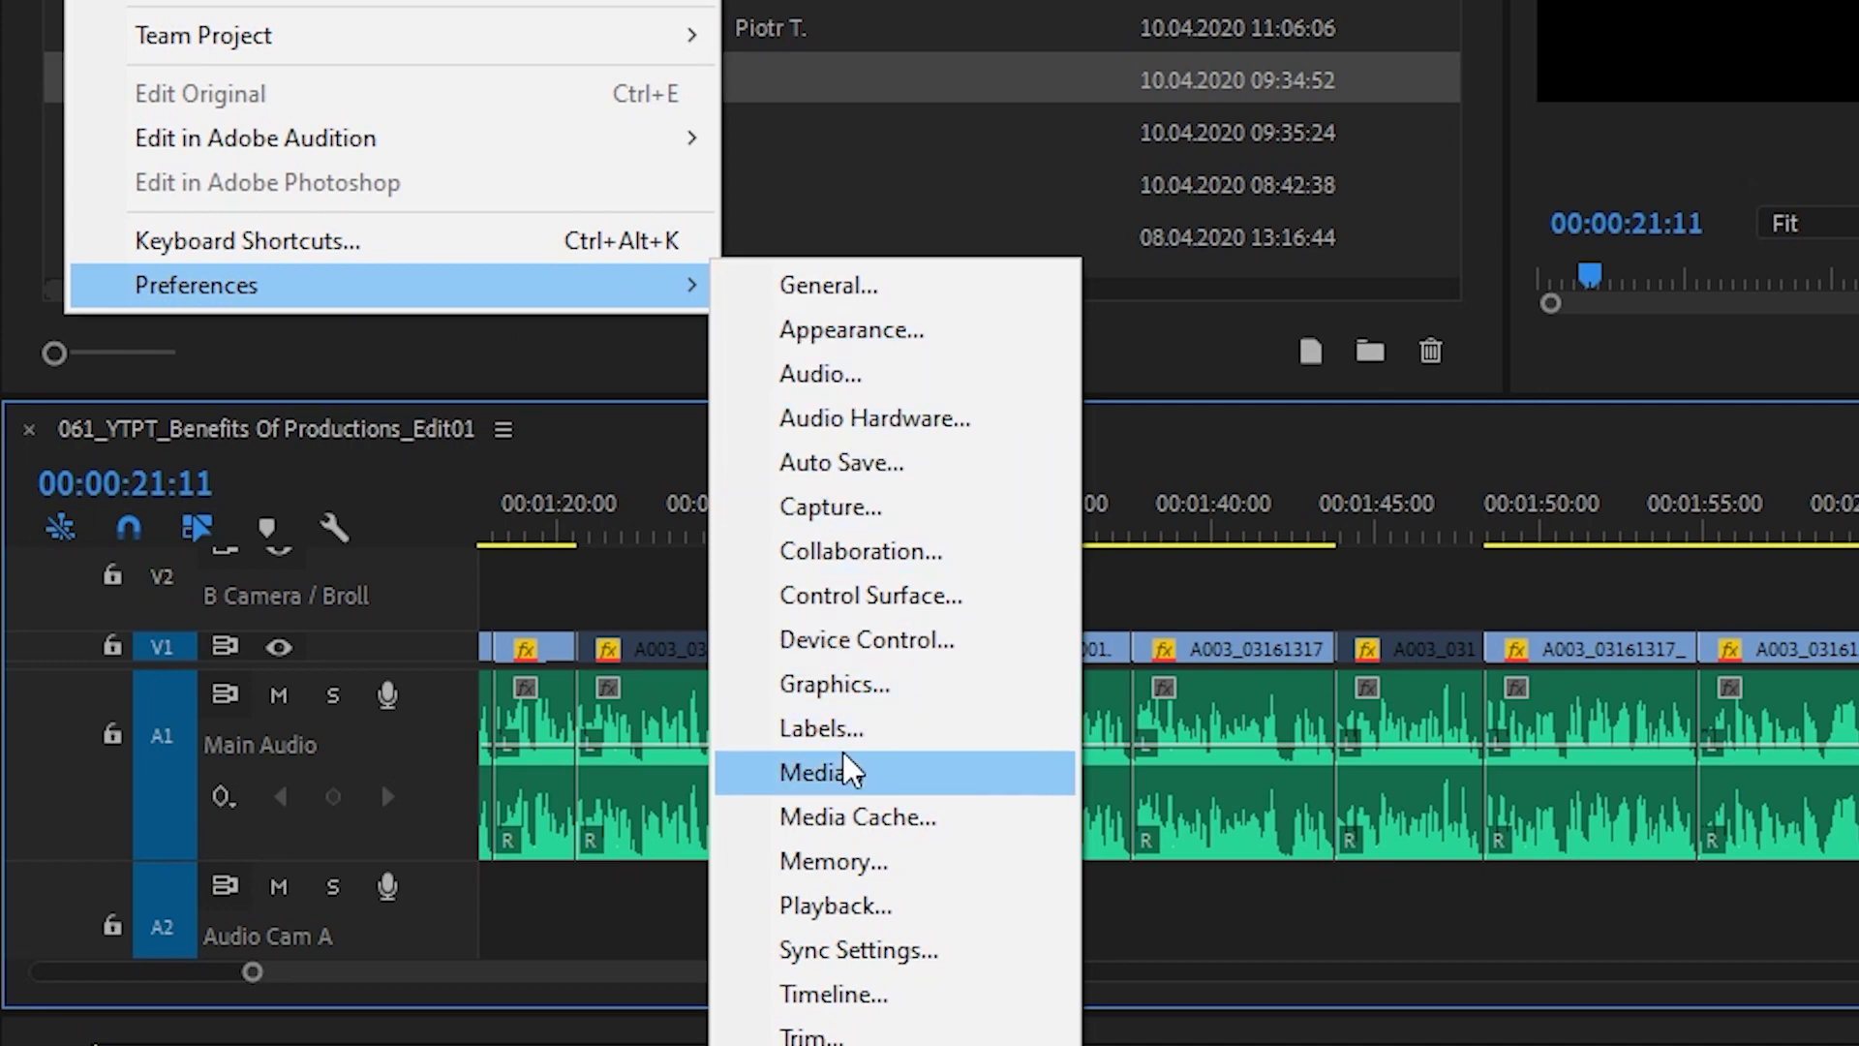
{"action": "left_click", "coordinate": [850, 772]}
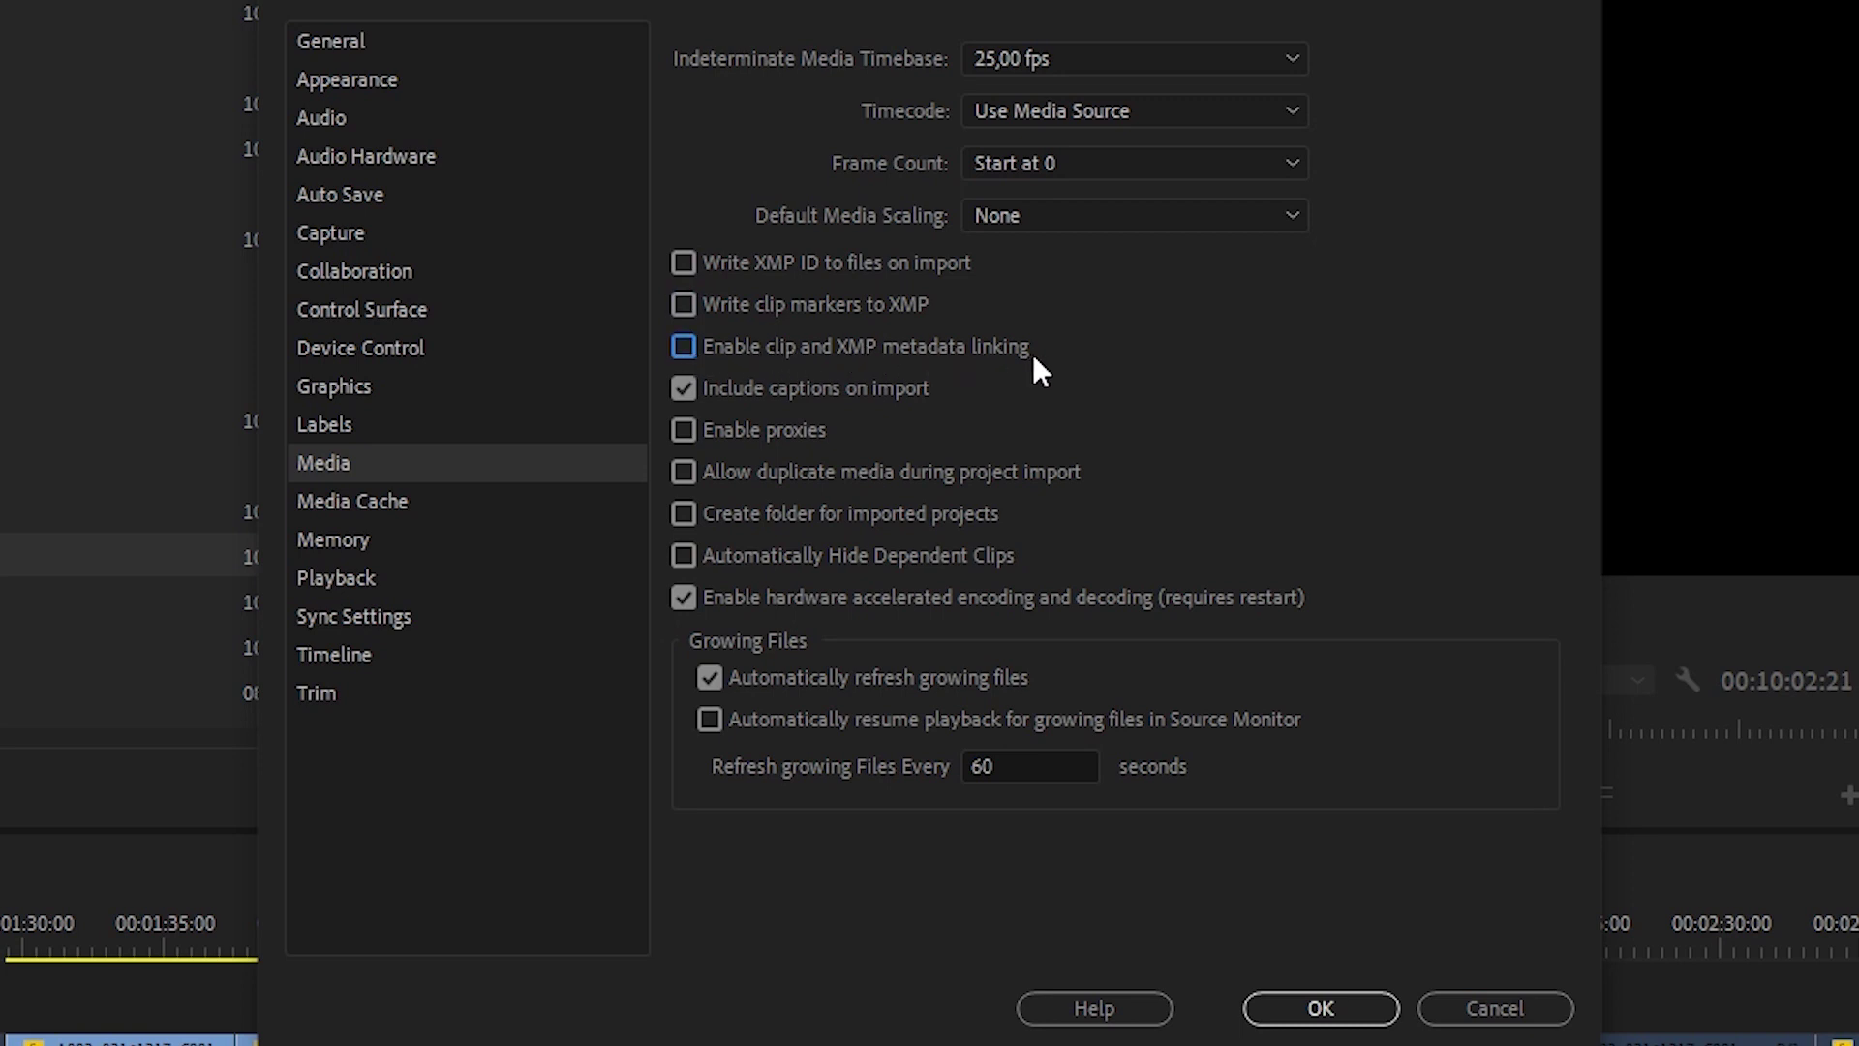
{"action": "left_click", "coordinate": [486, 271]}
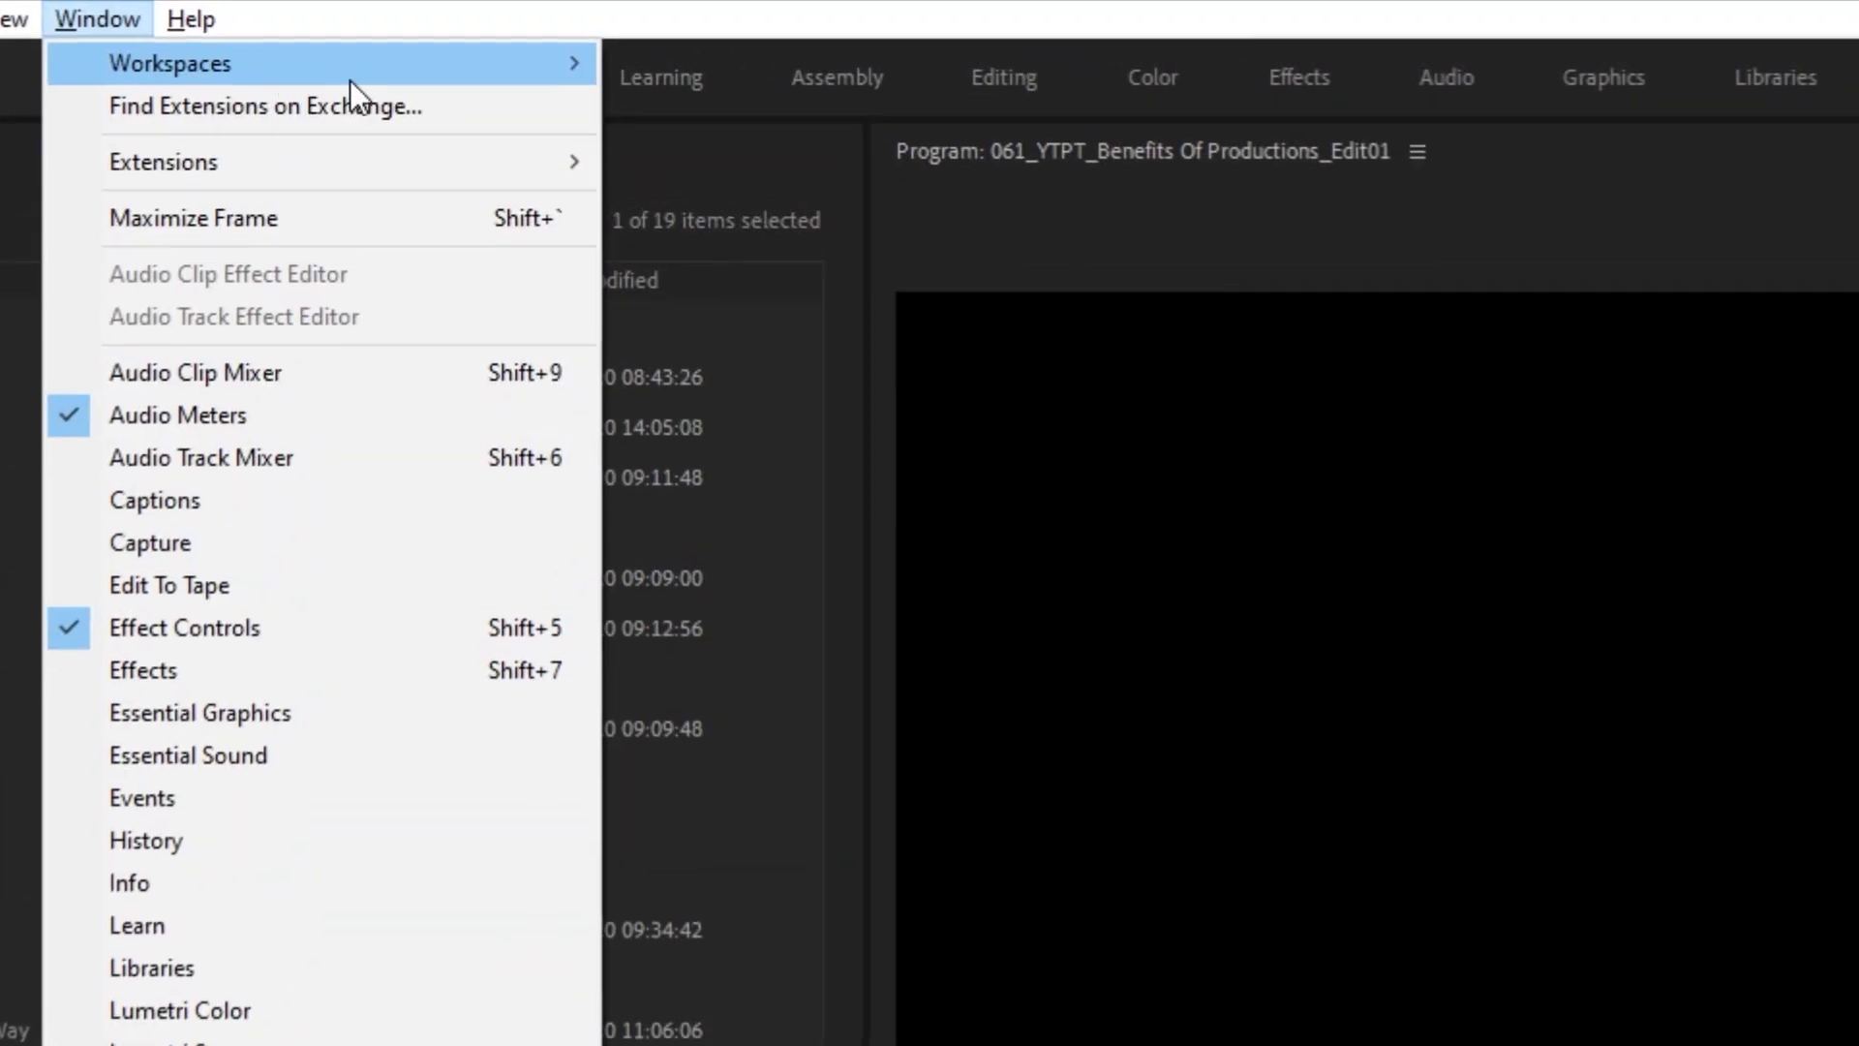
Step: Turn off Import Workspace from Projects in the Workspaces menu and confirm it is unchecked
{"action": "mouse_move", "coordinate": [571, 46]}
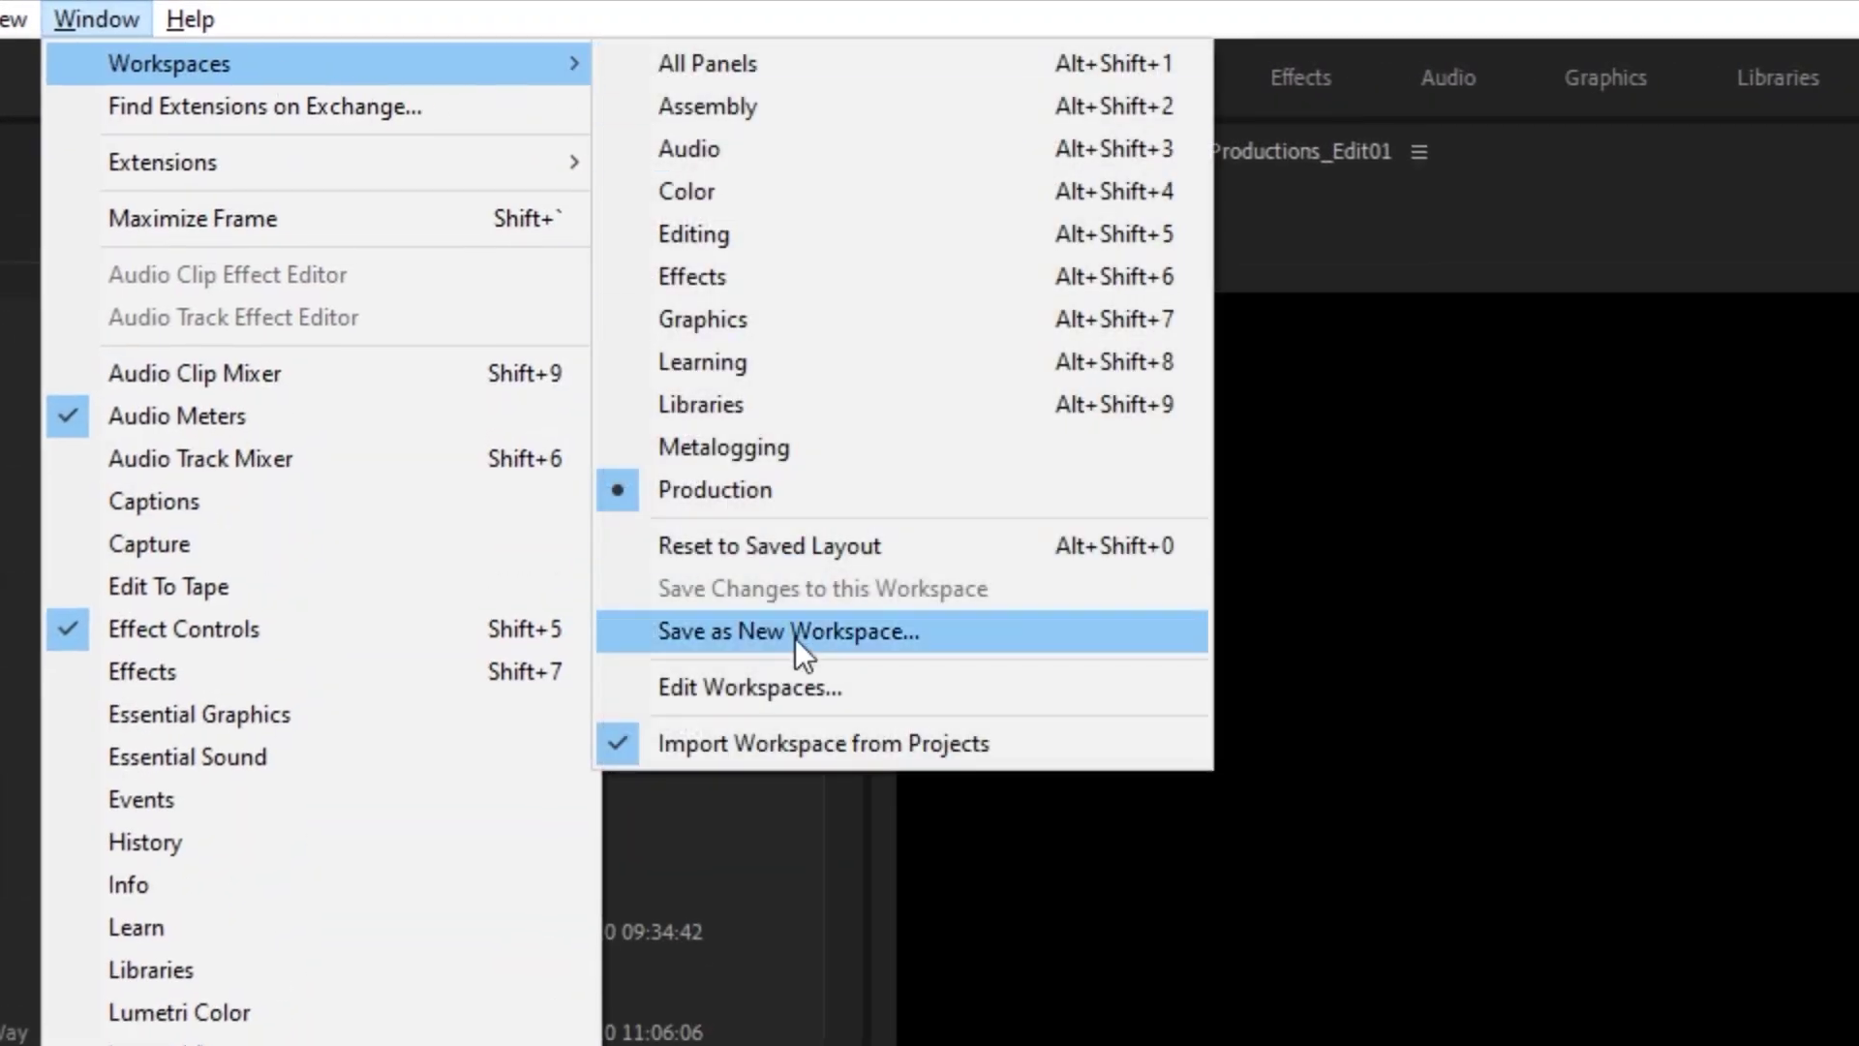
{"action": "left_click", "coordinate": [955, 742]}
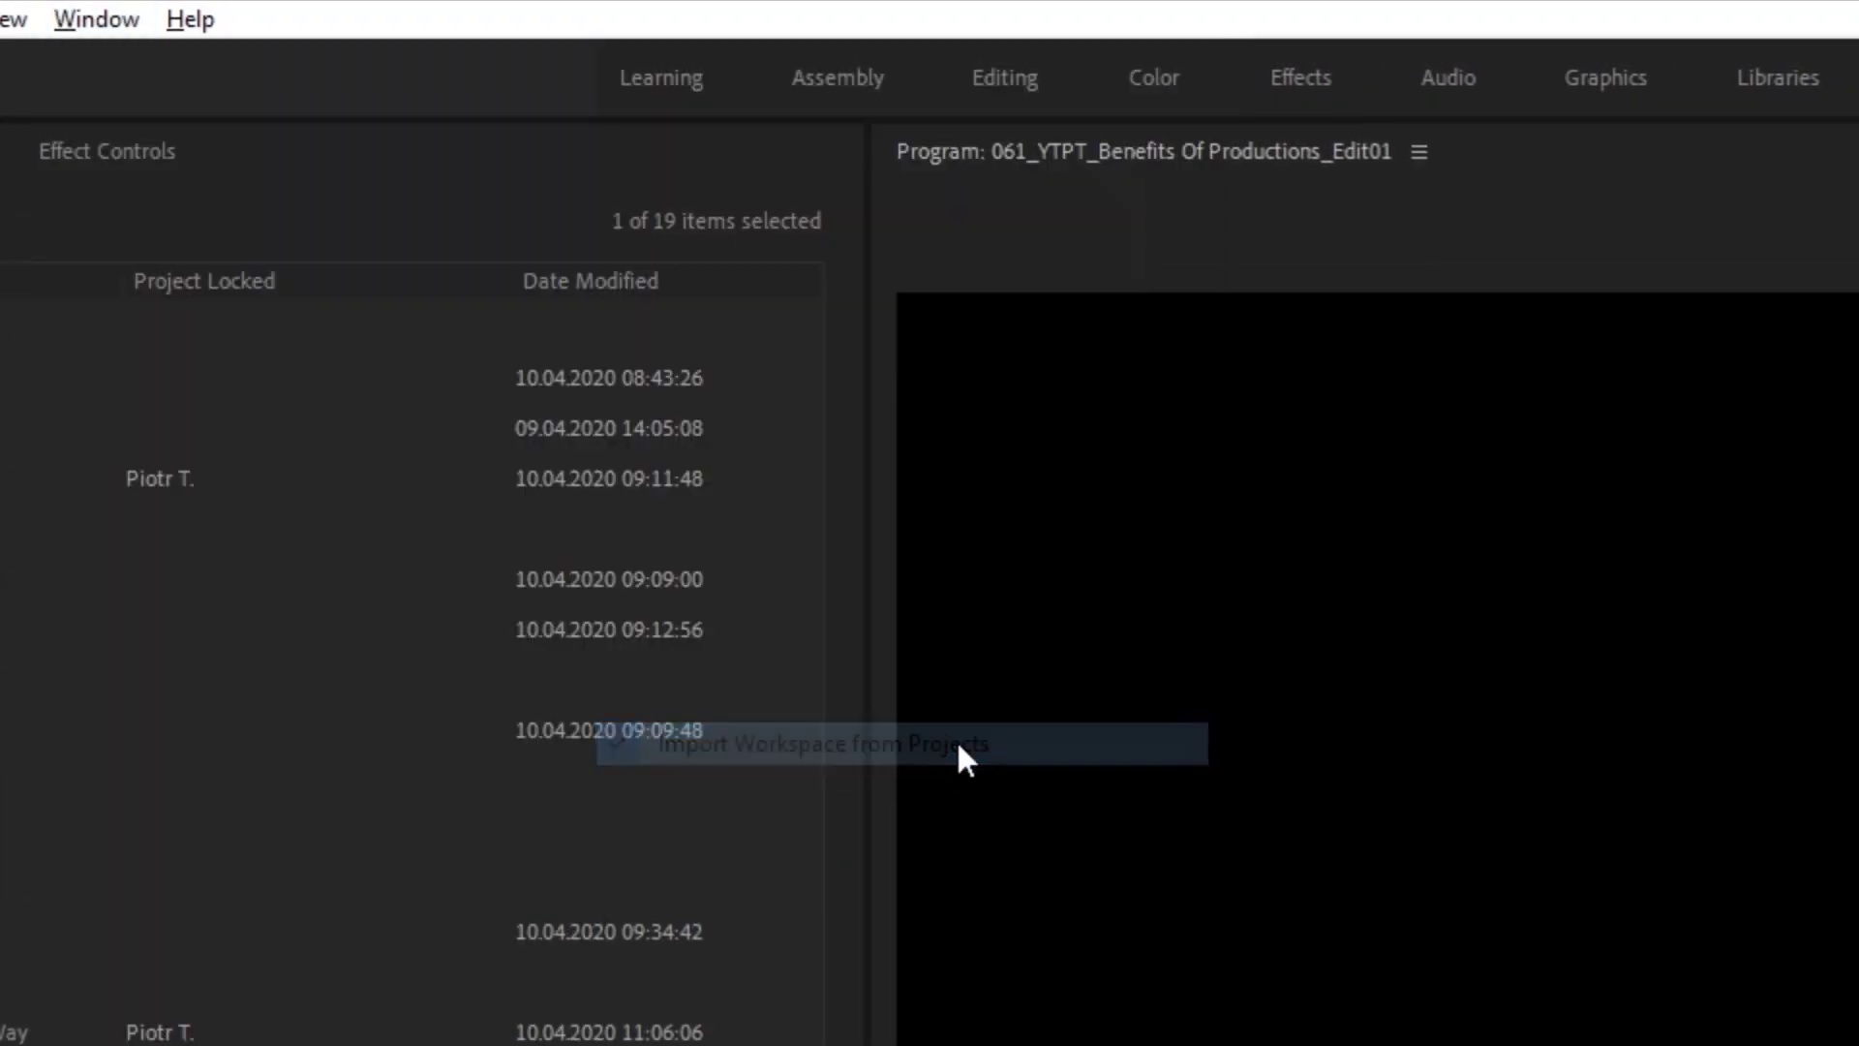
{"action": "left_click", "coordinate": [102, 20]}
{"action": "mouse_move", "coordinate": [230, 68]}
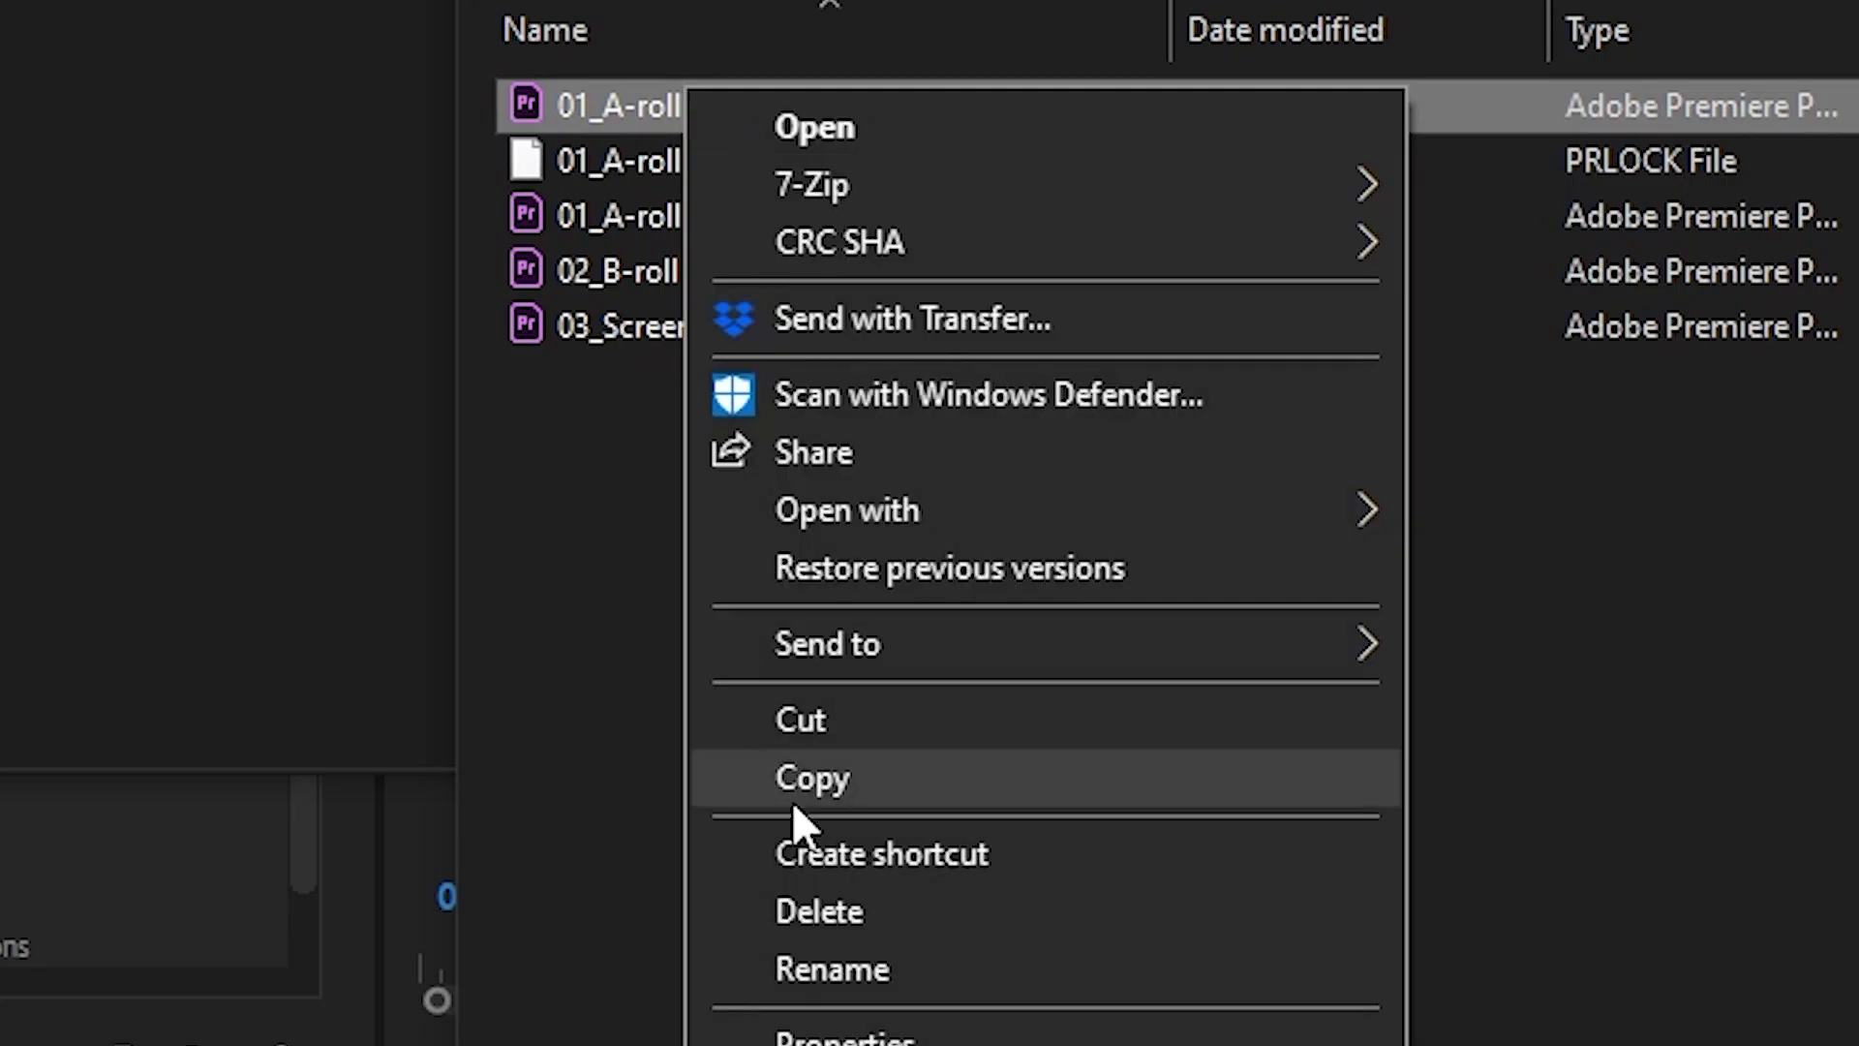
Step: Copy the 01_A-roll project file
{"action": "left_click", "coordinate": [829, 908]}
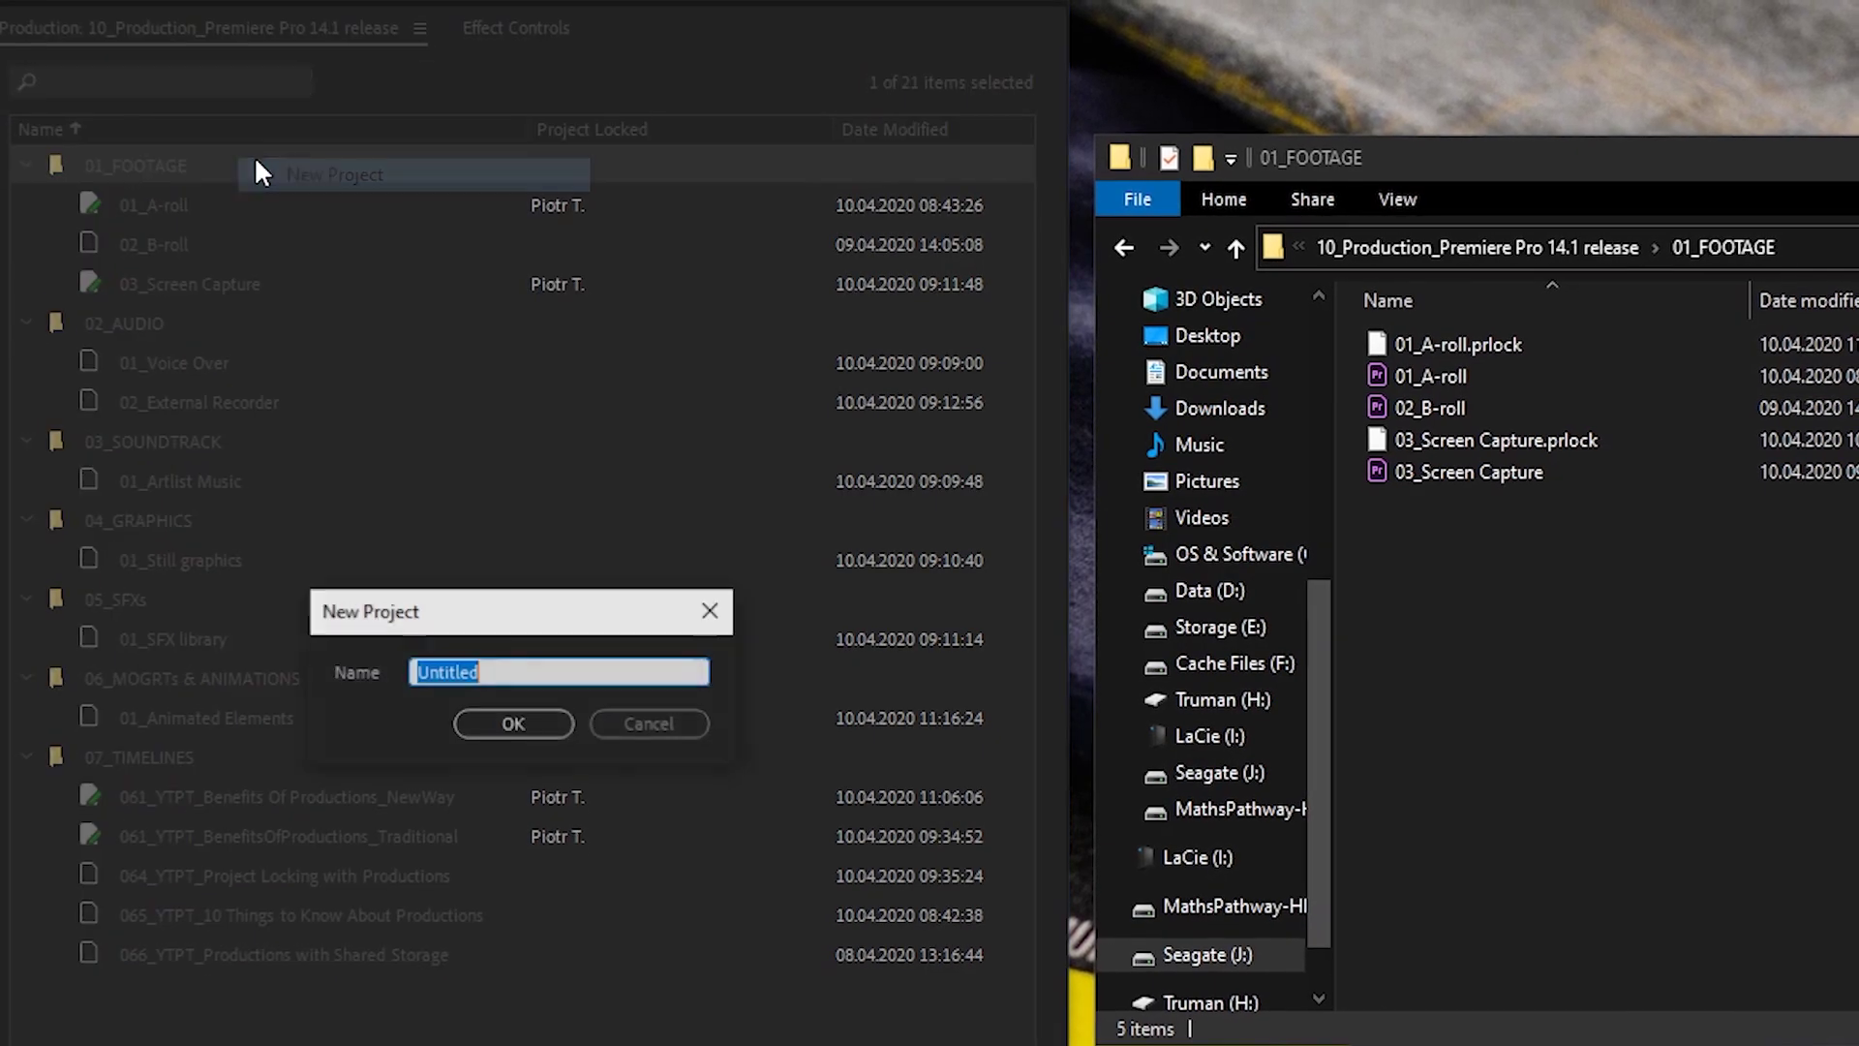
Step: Name a new project '04_Interactive graphics', then paste the copied B-roll files into 01_FOOTAGE
{"action": "type", "text": "04_Interactive graphics"}
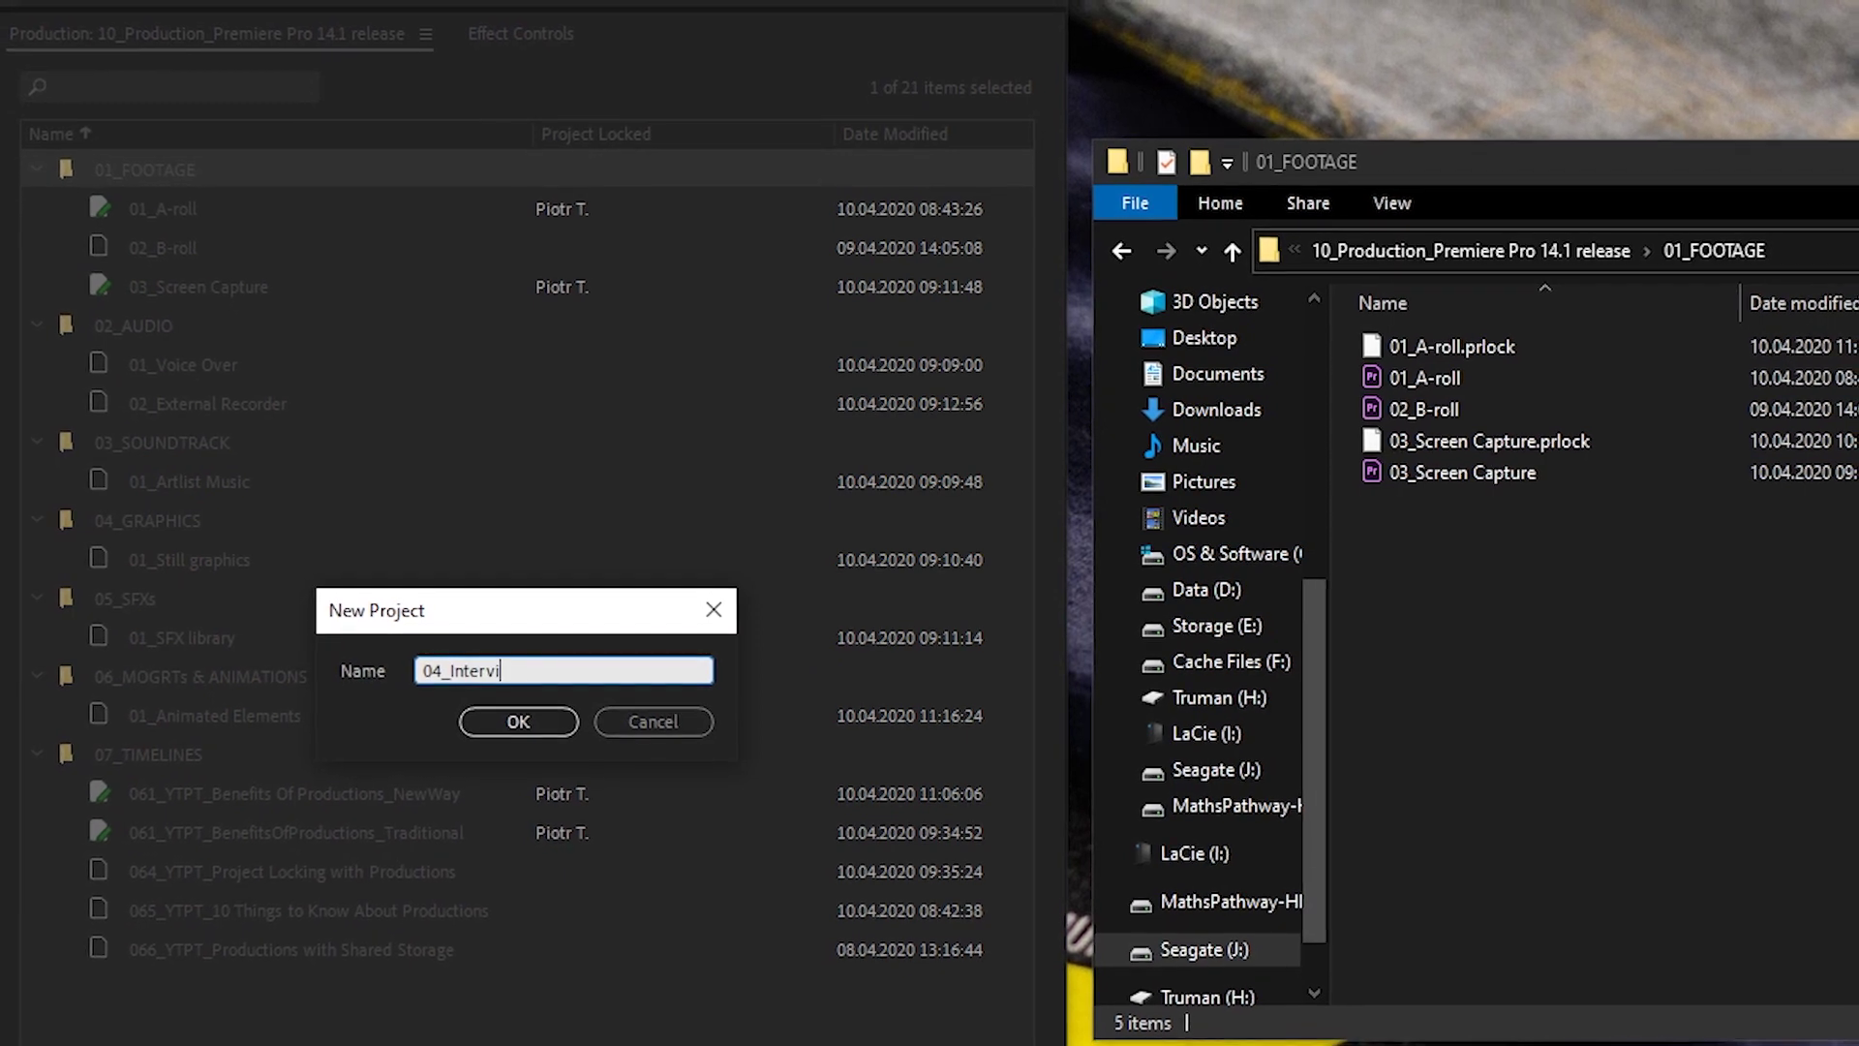
{"action": "key", "text": "Return"}
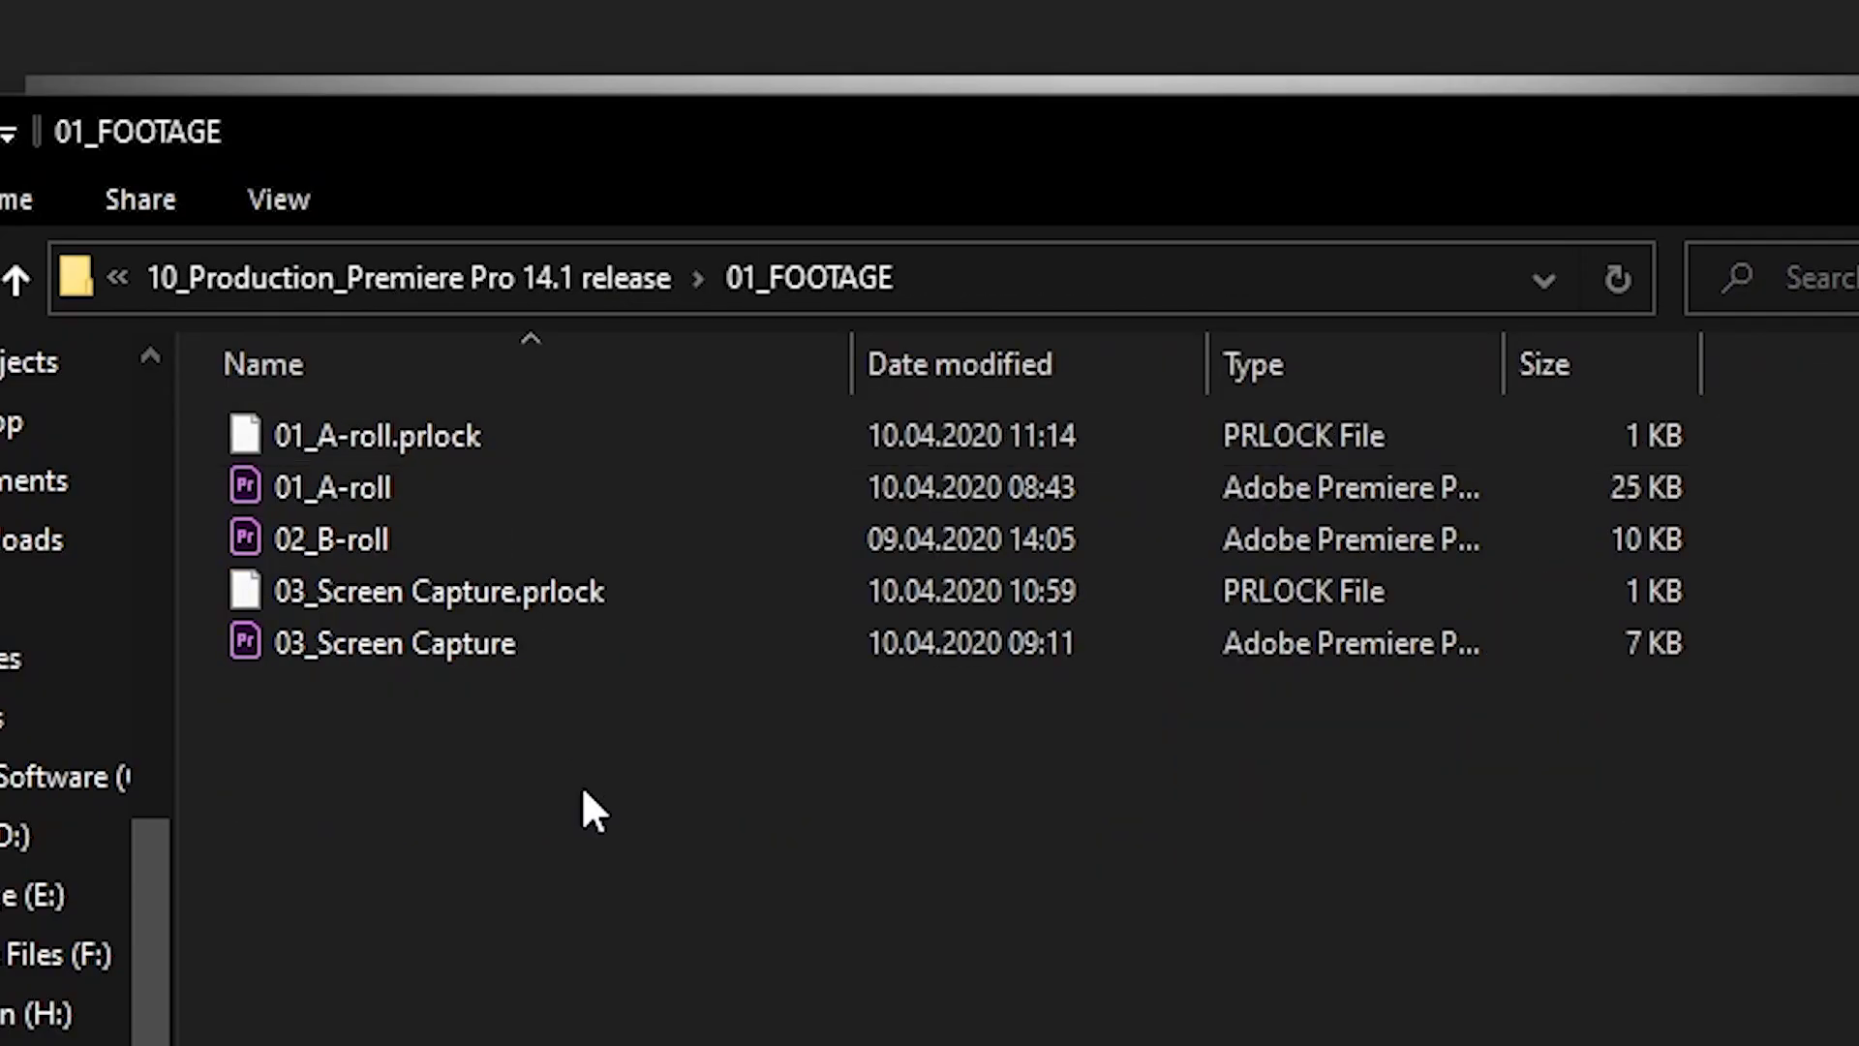
{"action": "key", "text": "ctrl+v"}
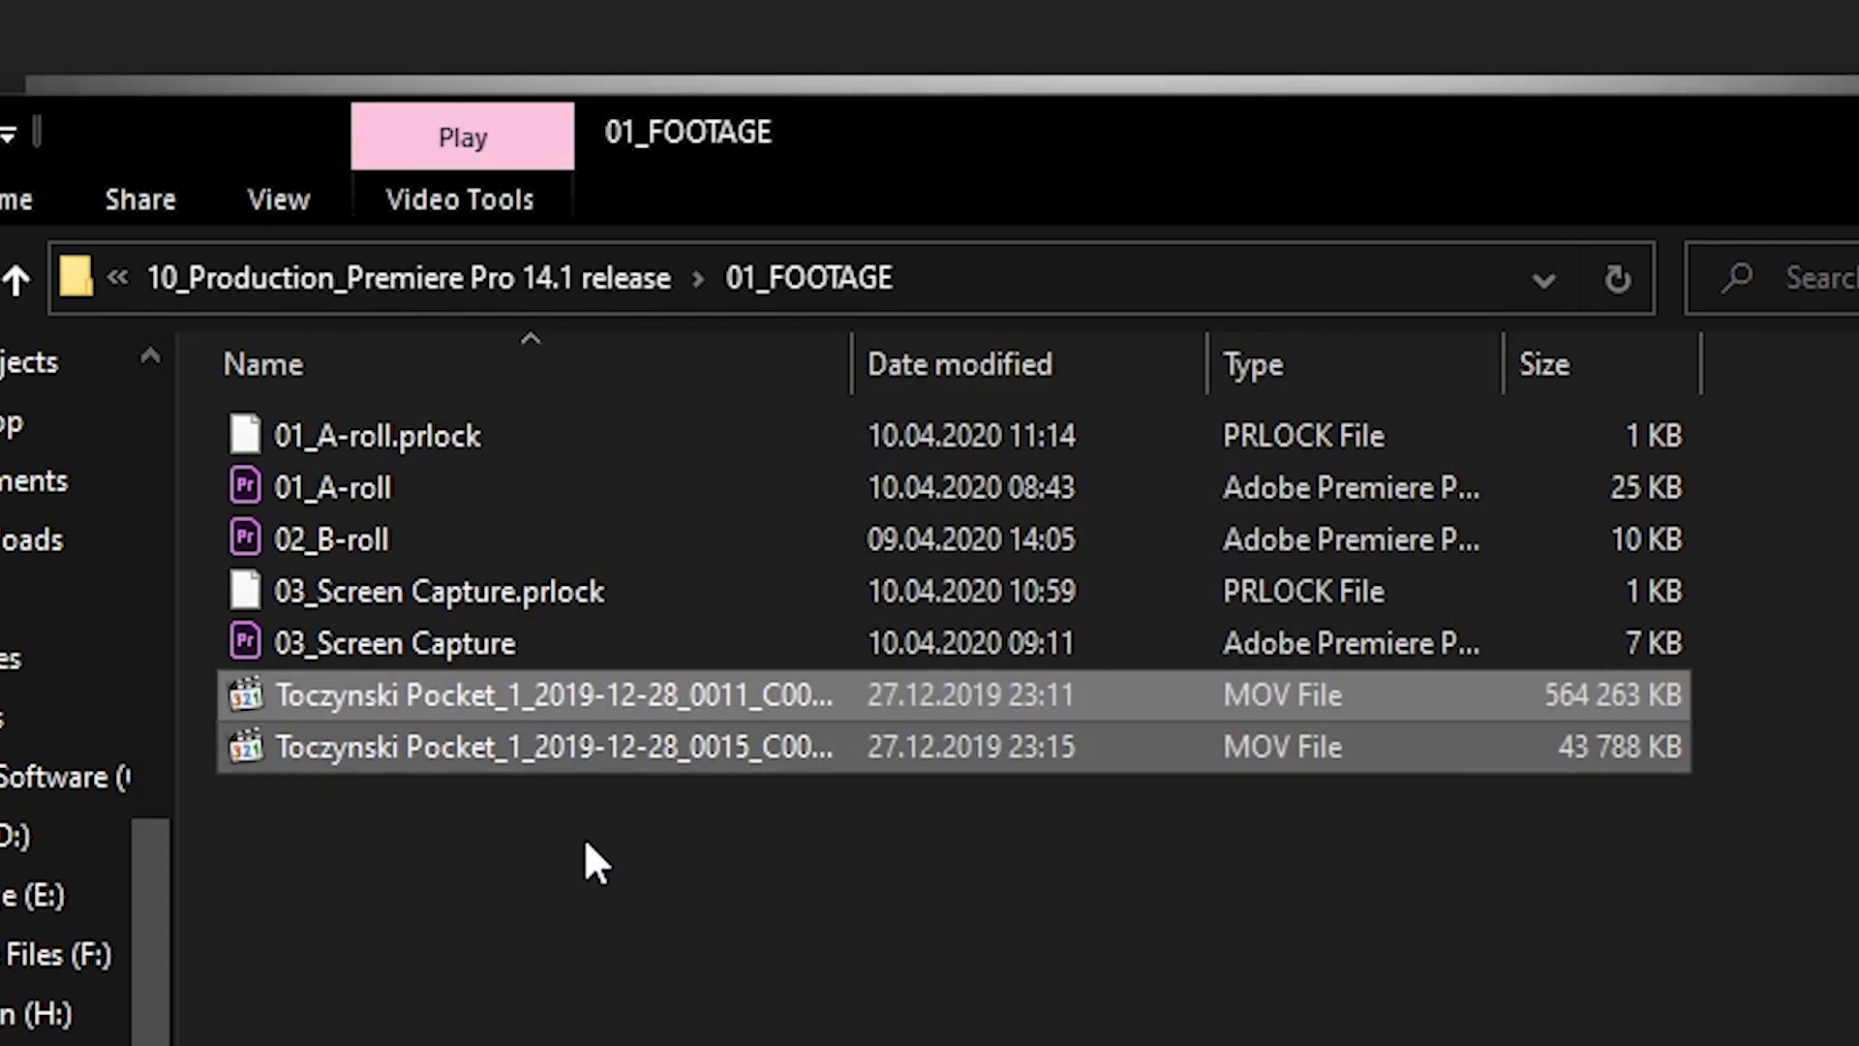
{"action": "left_click", "coordinate": [717, 649]}
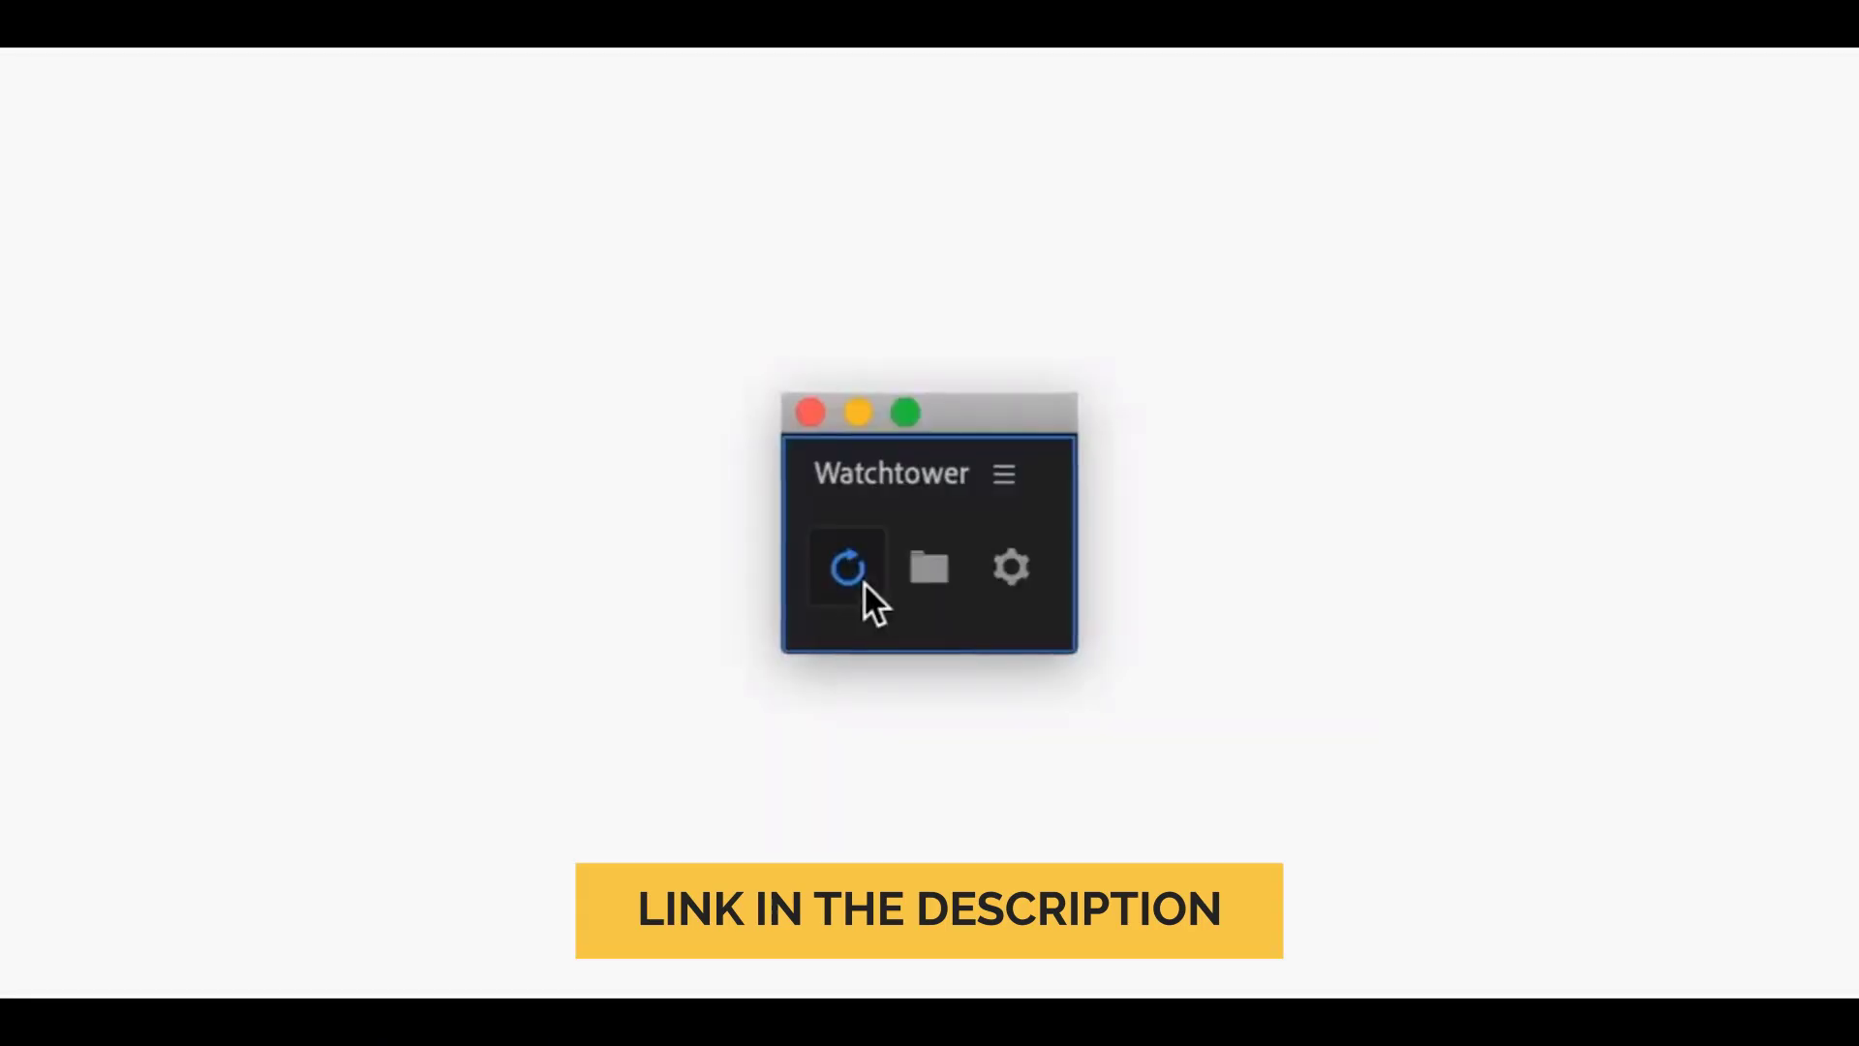
Step: Refresh Watchtower's watched folders so new files like You.mov appear
{"action": "left_click", "coordinate": [863, 581]}
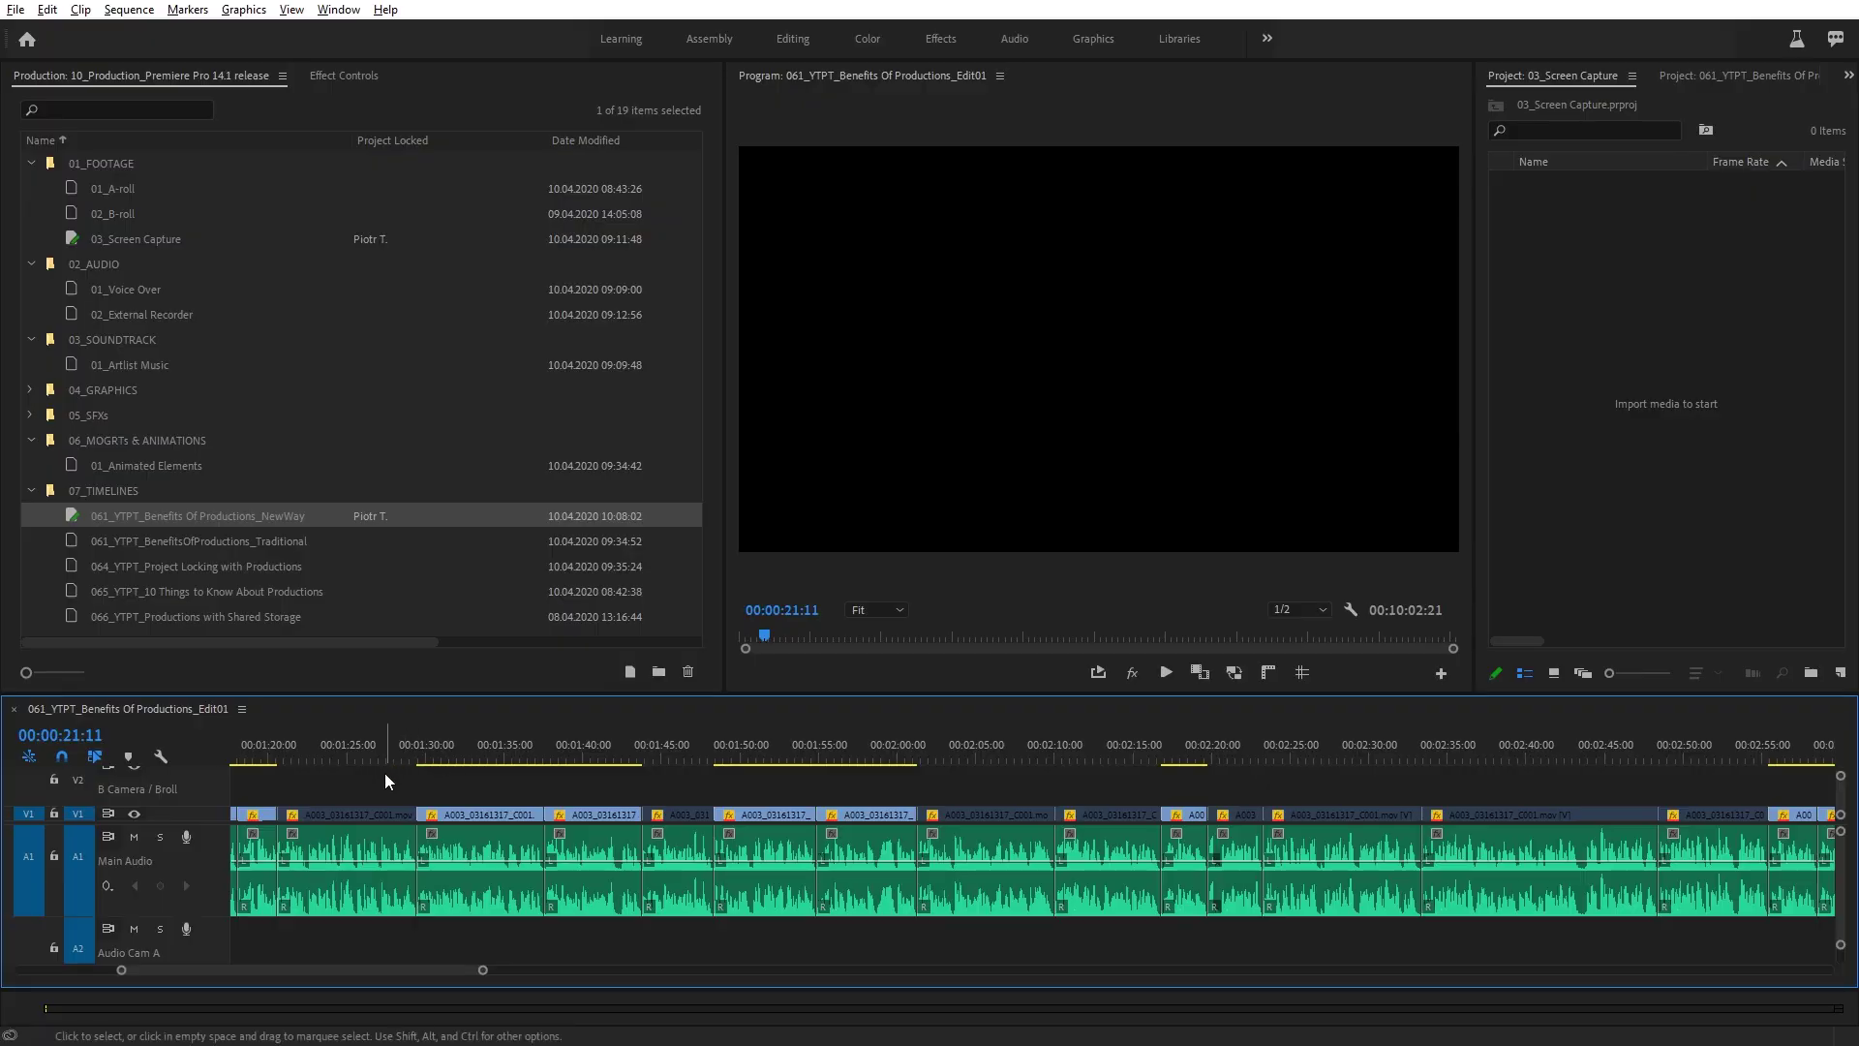
Step: Select the sequence clips and reassociate their master clips with the Day 1 project
{"action": "left_click_drag", "start_coordinate": [1469, 922], "coordinate": [1469, 923]}
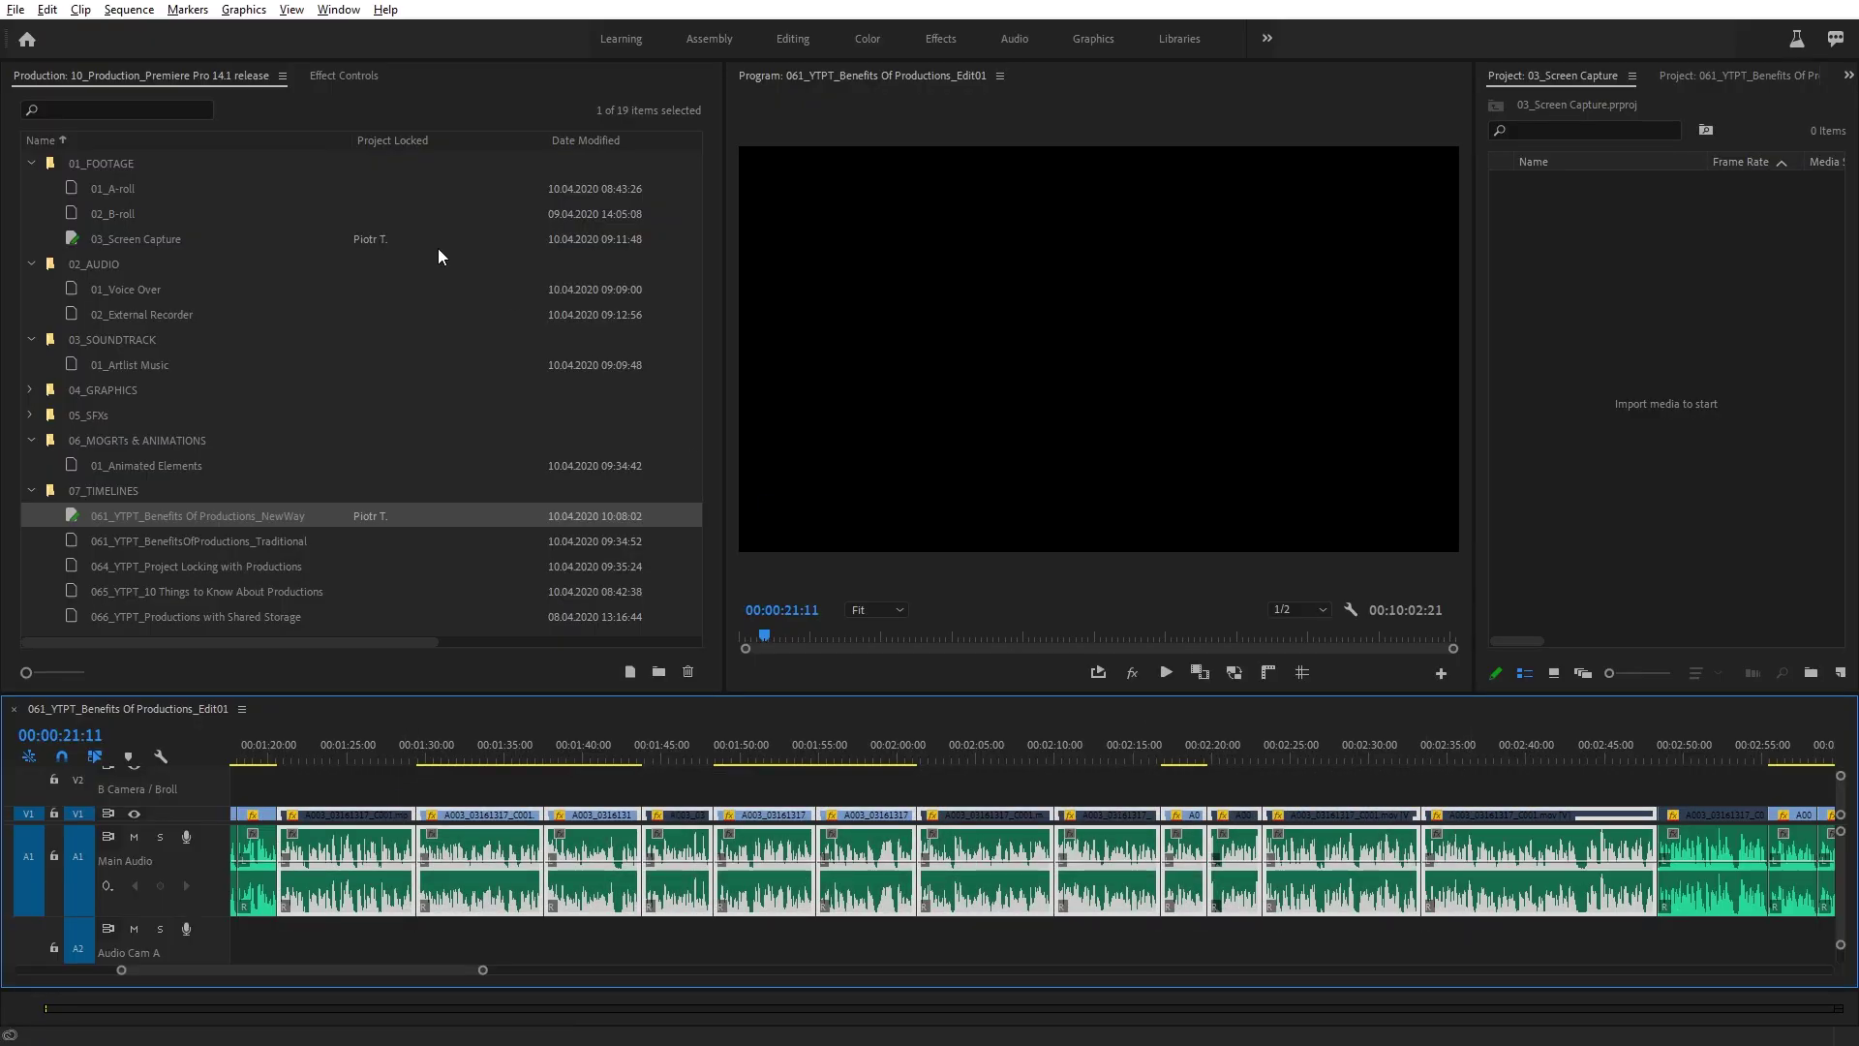
{"action": "left_click", "coordinate": [47, 9]}
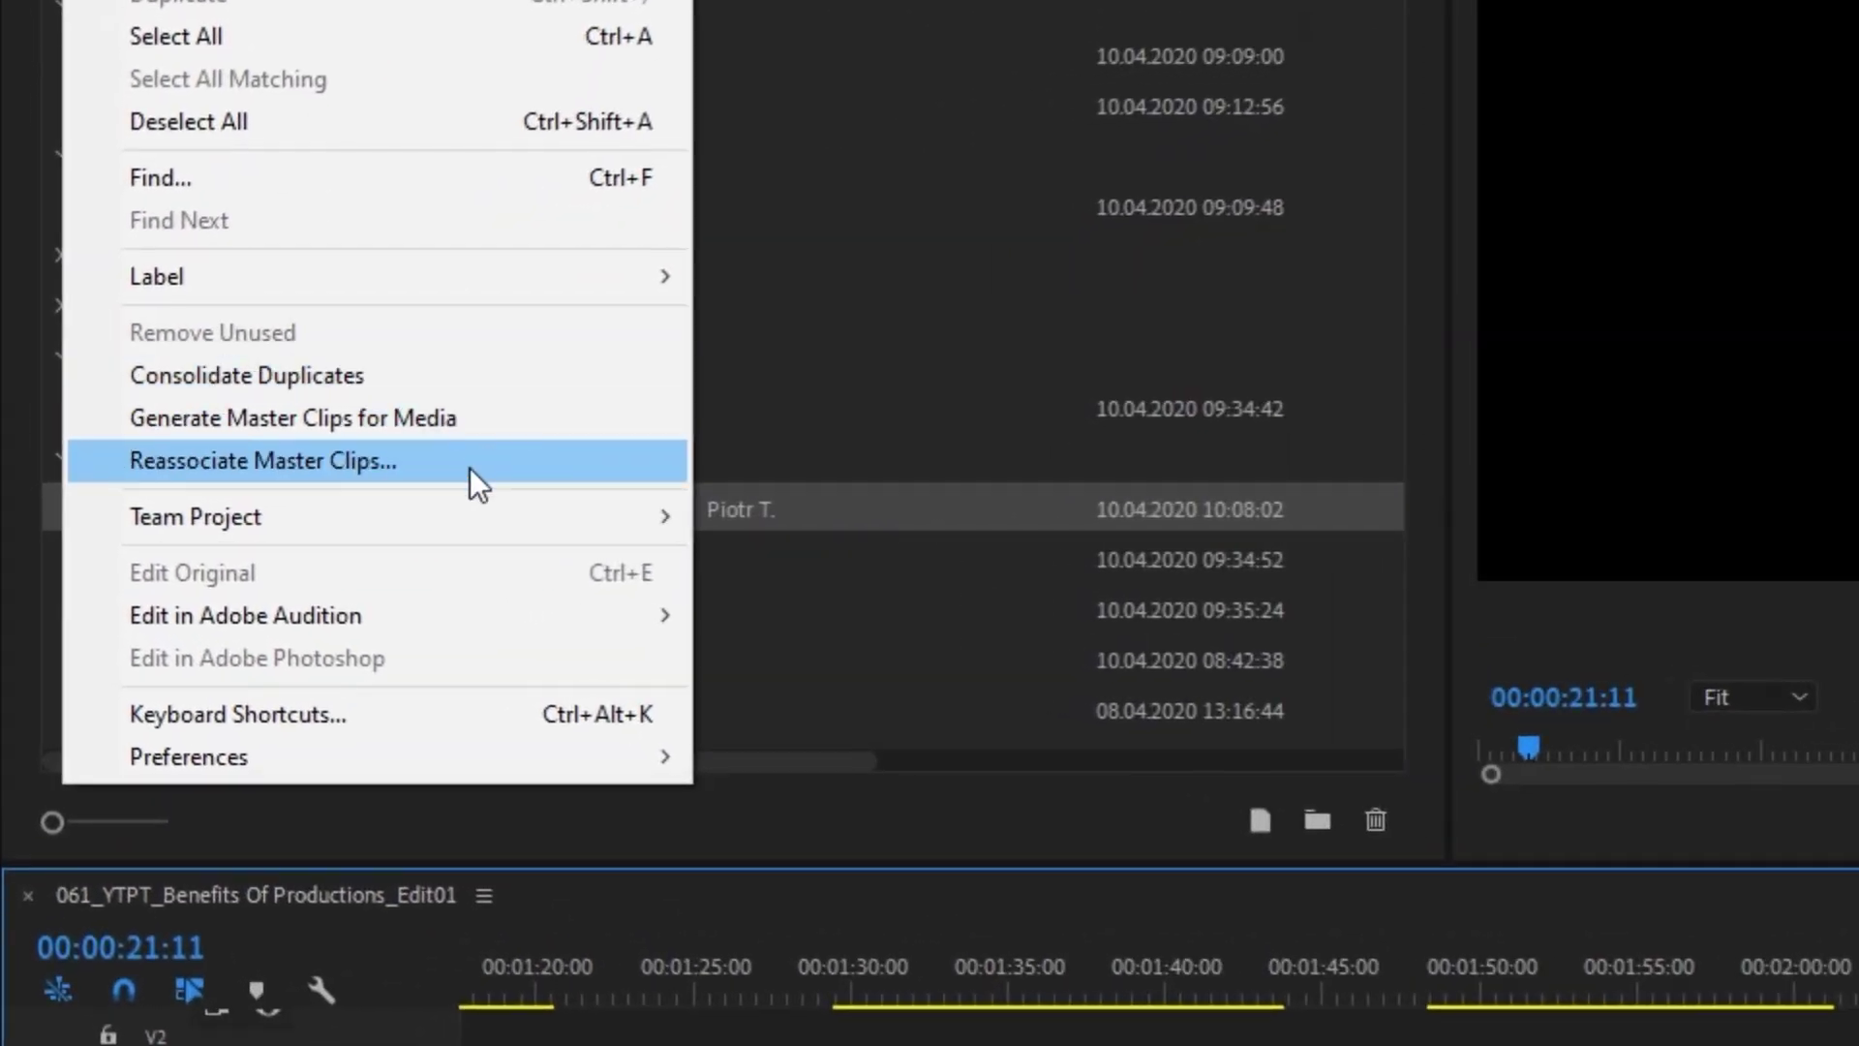
{"action": "left_click", "coordinate": [468, 468]}
{"action": "left_click", "coordinate": [300, 77]}
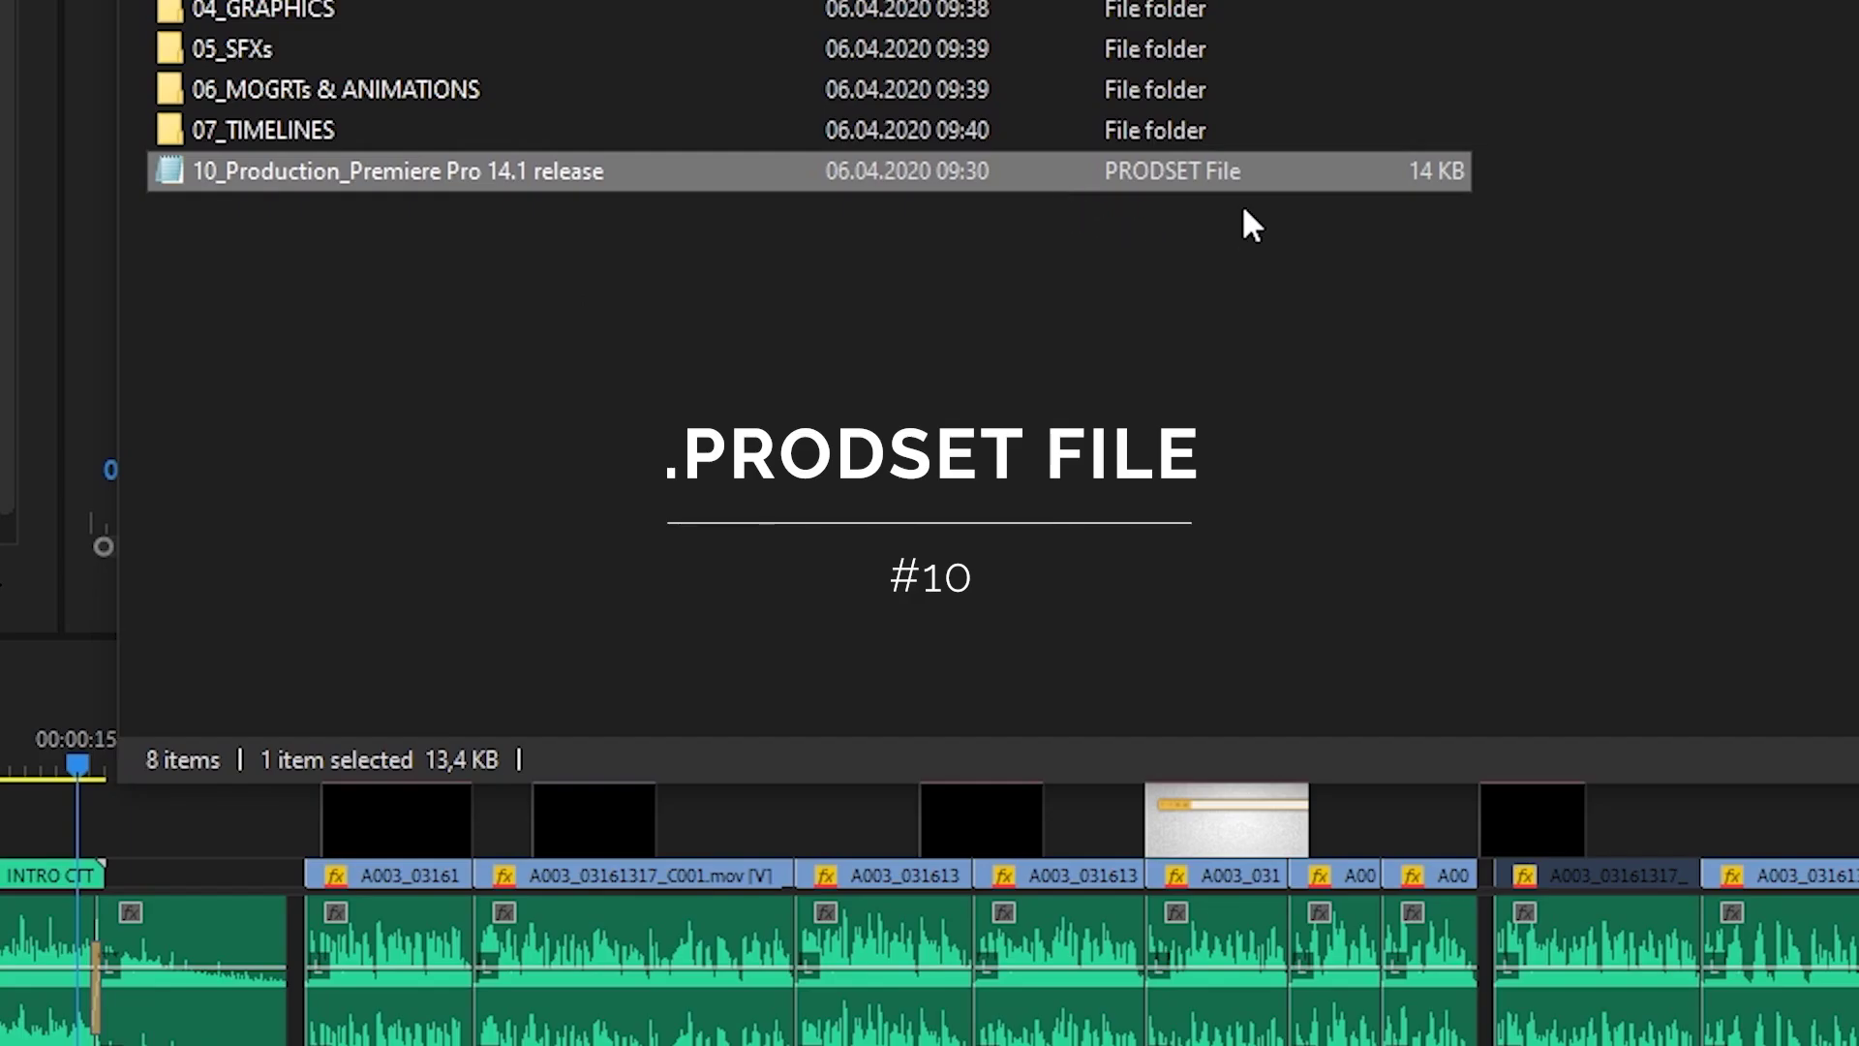
Step: Open the 10_Production_Premiere Pro 14.1 release .prodset file in Notepad and scroll through its settings
{"action": "right_click", "coordinate": [1118, 179]}
{"action": "left_click", "coordinate": [1266, 920]}
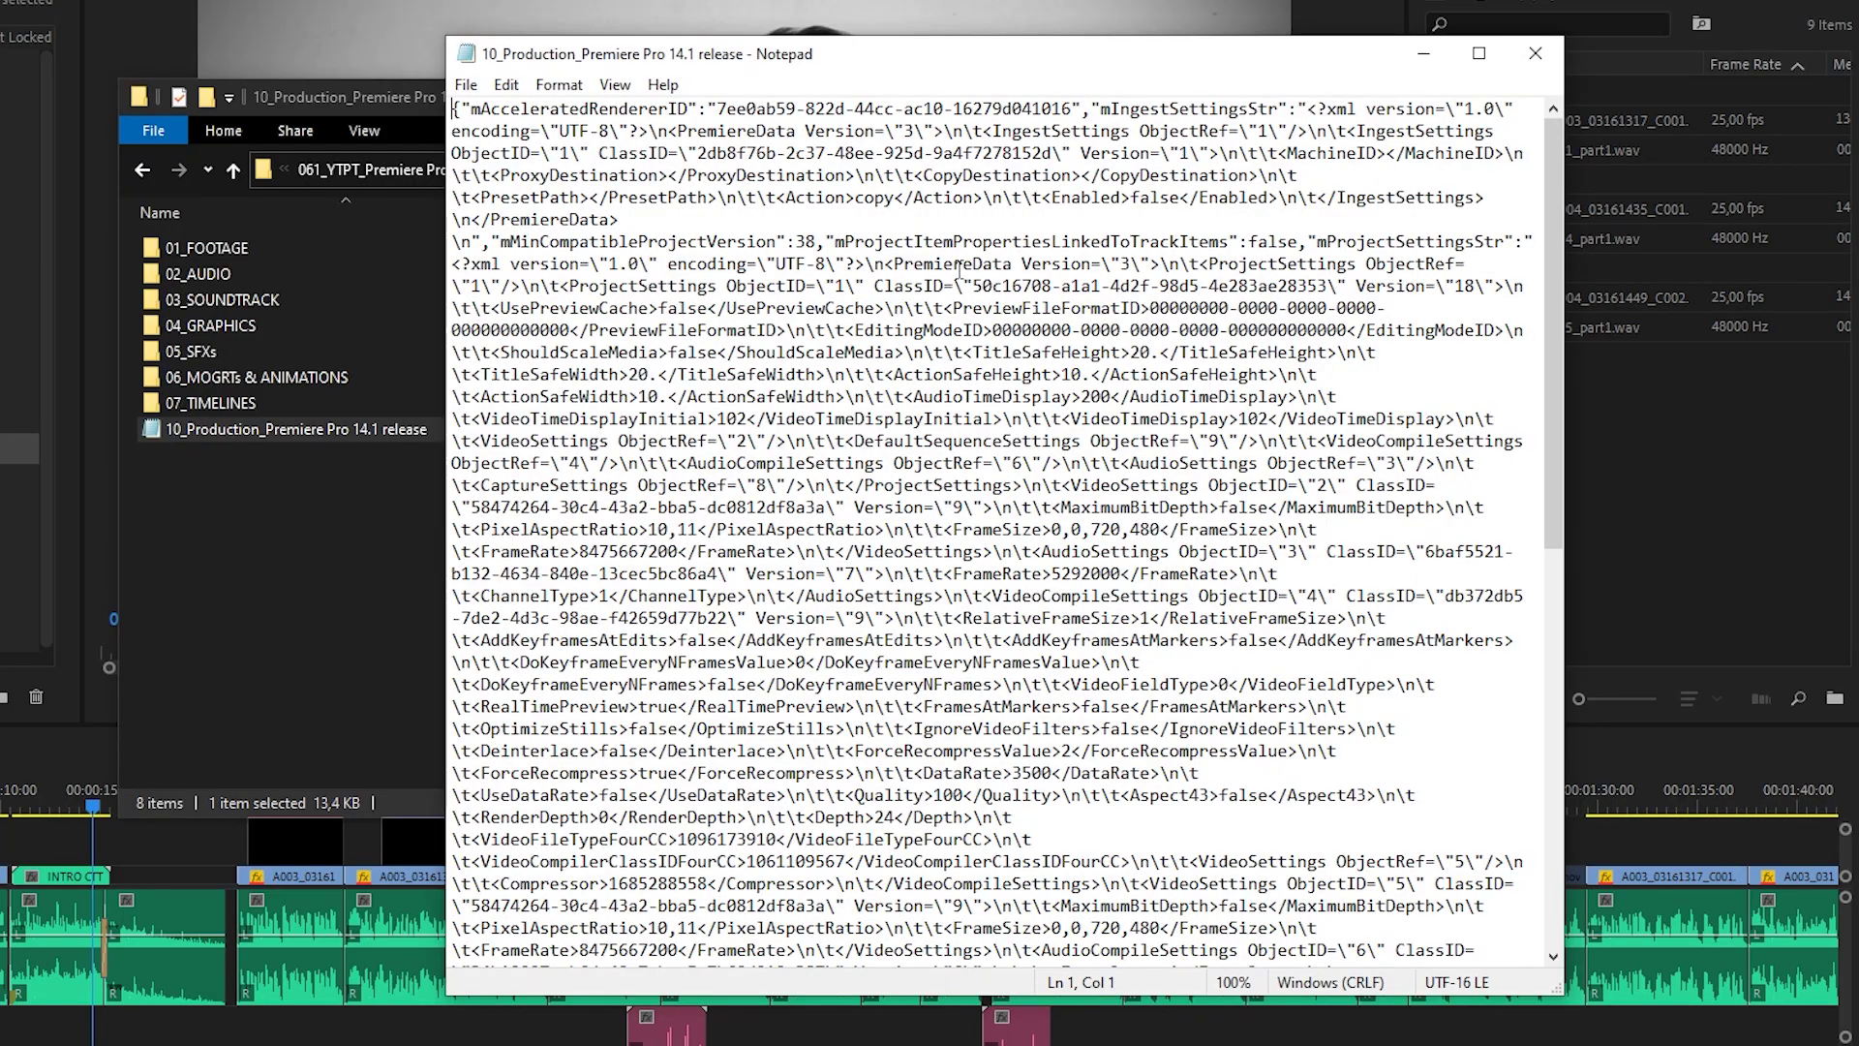
{"action": "scroll", "coordinate": [958, 274], "scroll_direction": "down", "scroll_amount": 12}
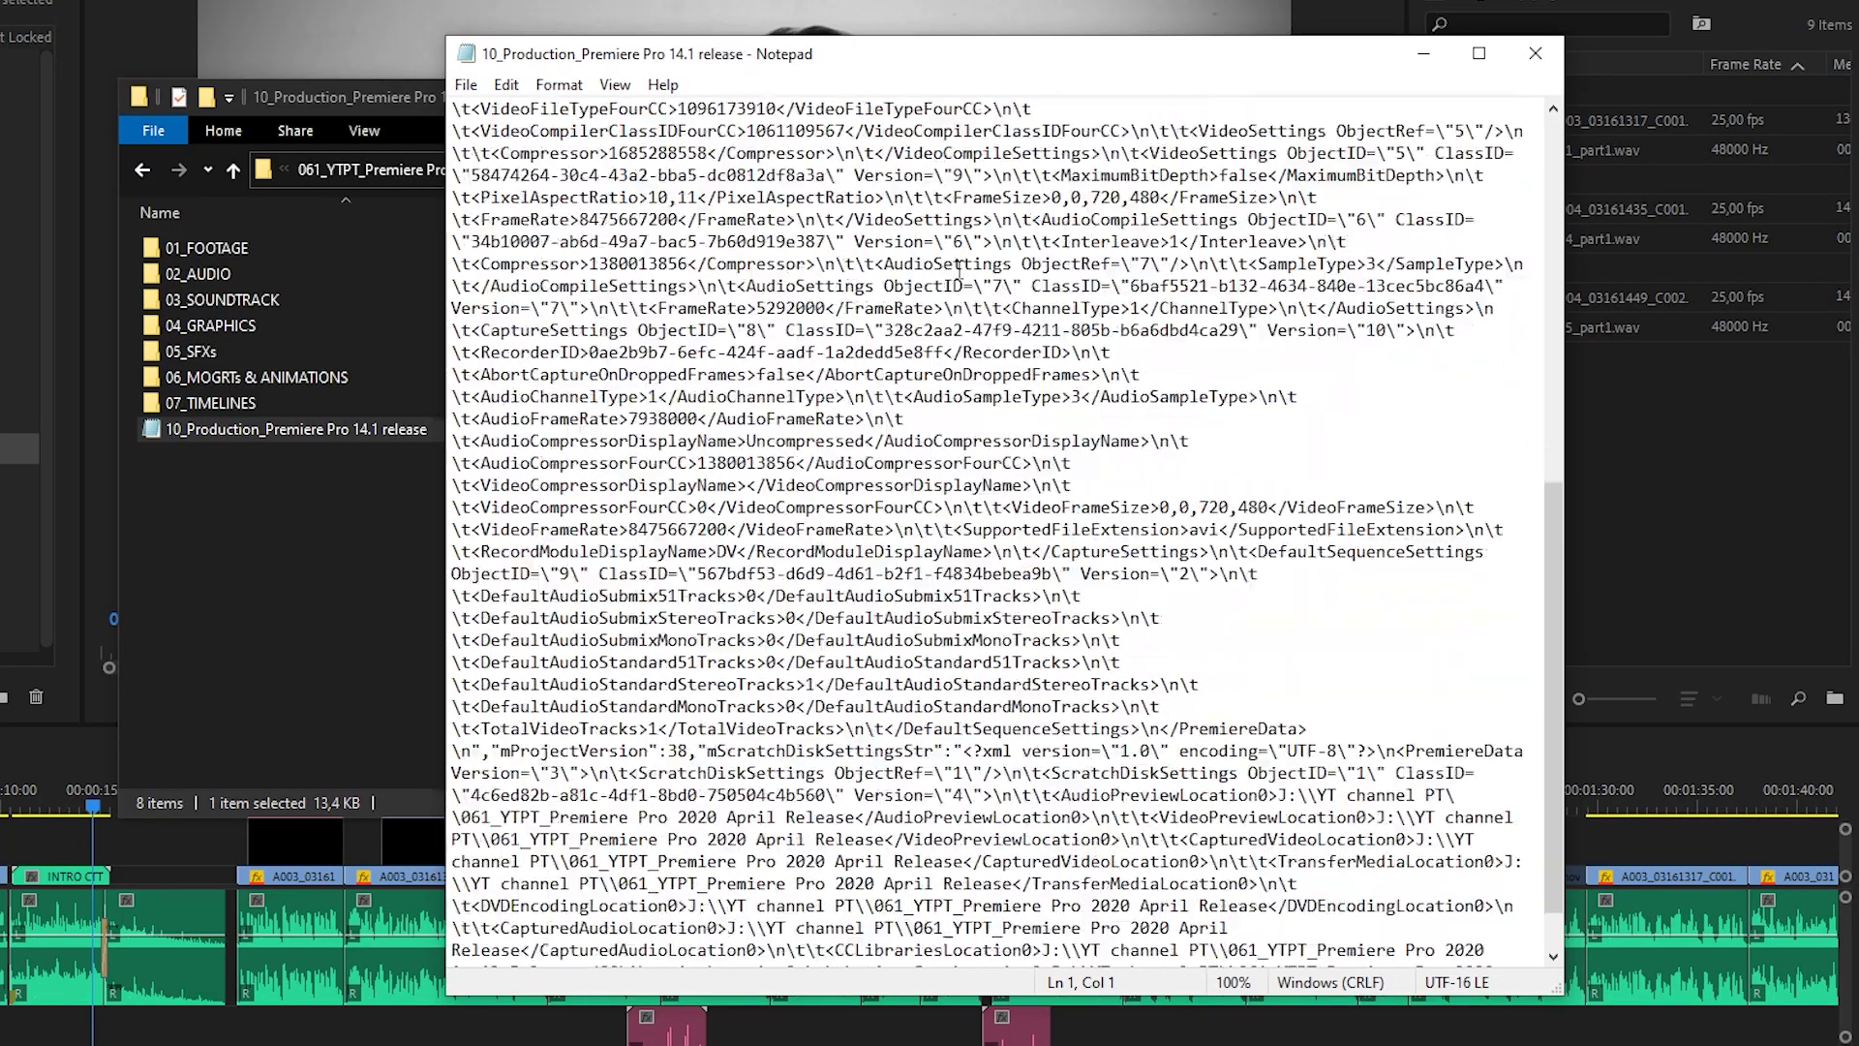